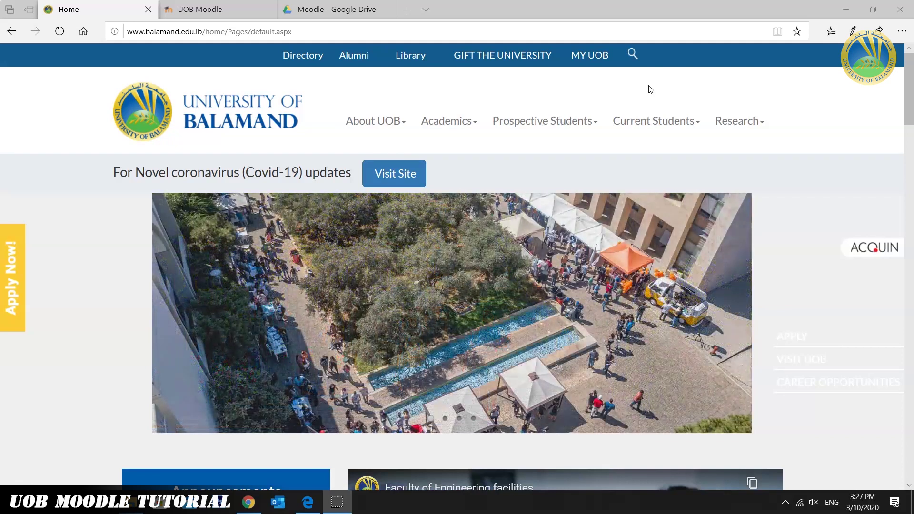
Step: Open Moodle from Resources in the University of Balamand Current Students menu
{"action": "left_click", "coordinate": [658, 121]}
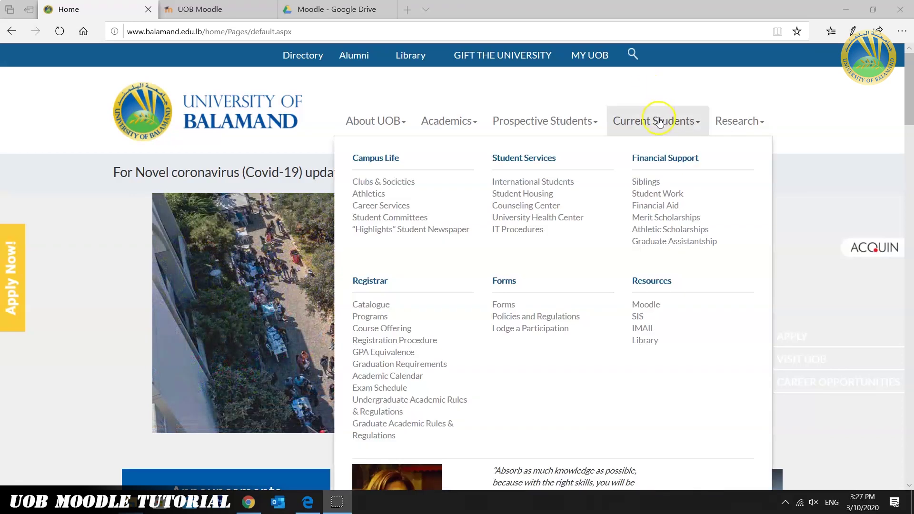
{"action": "left_click", "coordinate": [646, 304]}
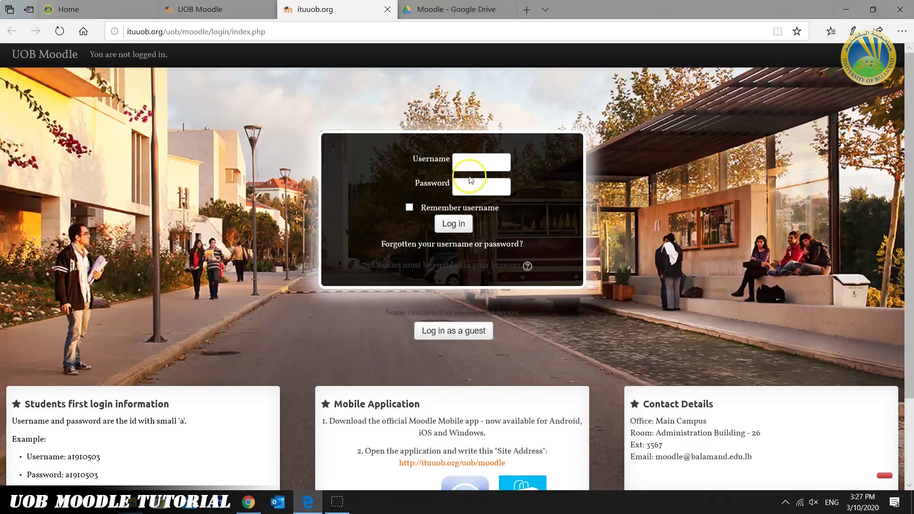
Step: Log in to UOB Moodle with the username and password
{"action": "left_click", "coordinate": [469, 161]}
{"action": "type", "text": "username"}
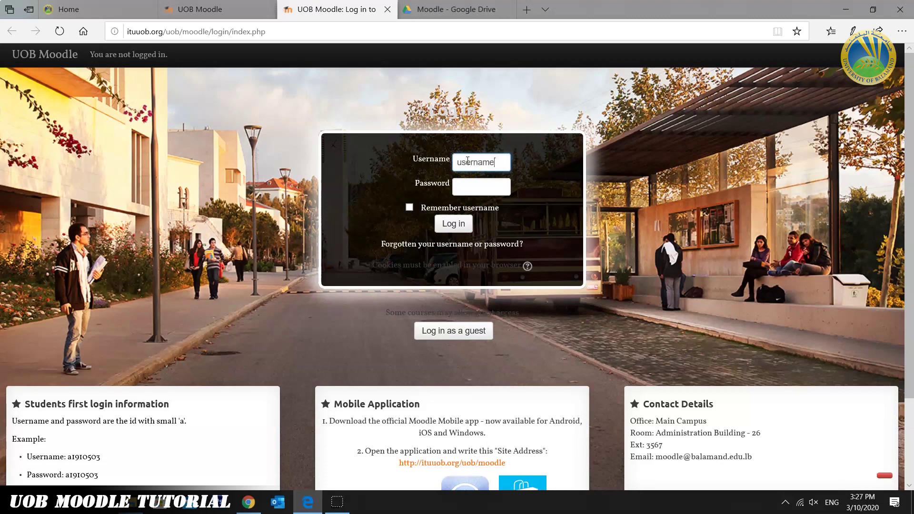
{"action": "key", "text": "Tab"}
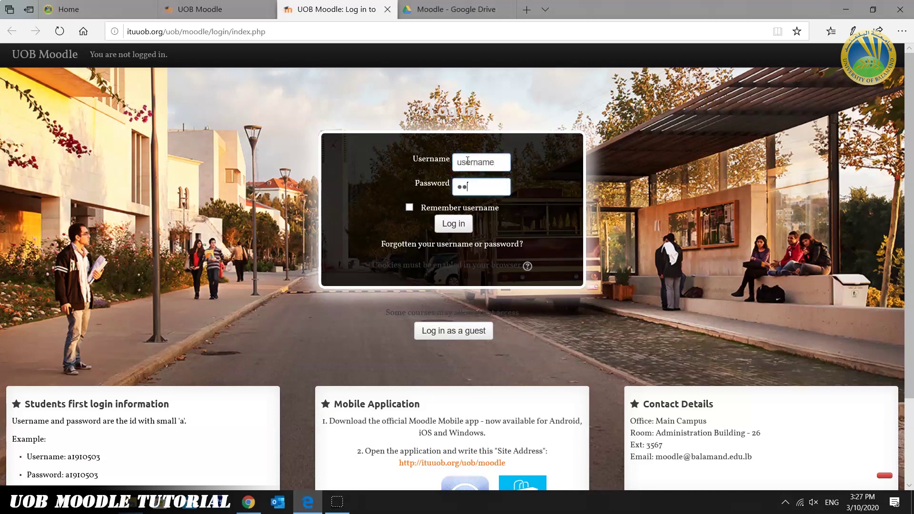
{"action": "key", "text": "Return"}
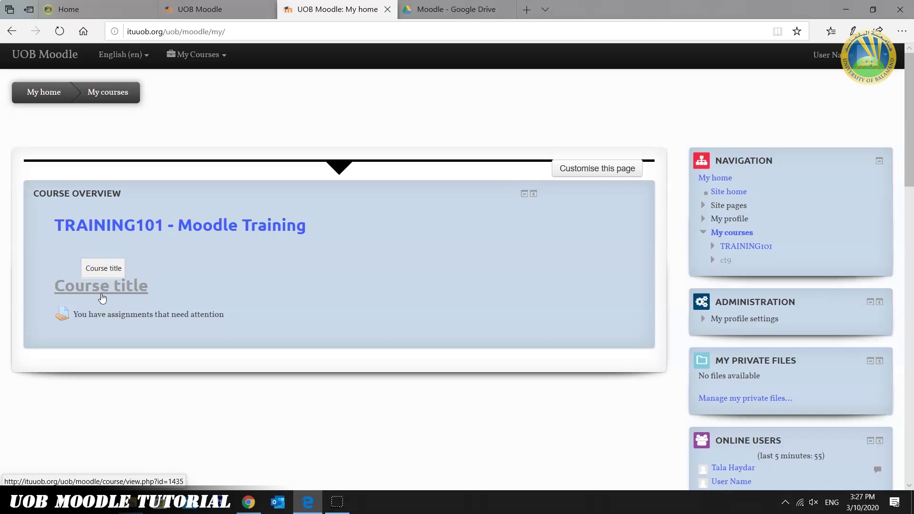
Step: Open TRAINING101 and go to Administration > Users > Enrolled users
{"action": "left_click", "coordinate": [266, 229]}
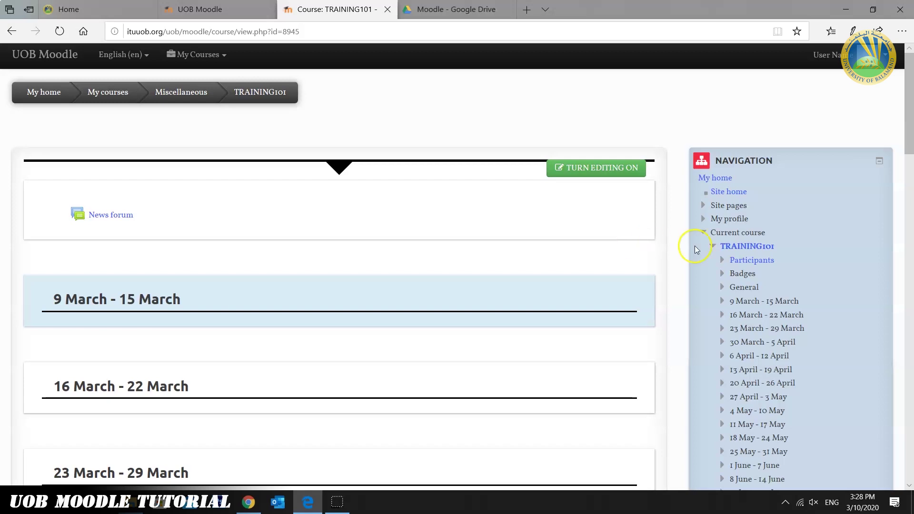
{"action": "scroll", "coordinate": [772, 300], "scroll_direction": "down", "scroll_amount": 3}
{"action": "scroll", "coordinate": [772, 322], "scroll_direction": "down", "scroll_amount": 1}
{"action": "scroll", "coordinate": [750, 336], "scroll_direction": "down", "scroll_amount": 1}
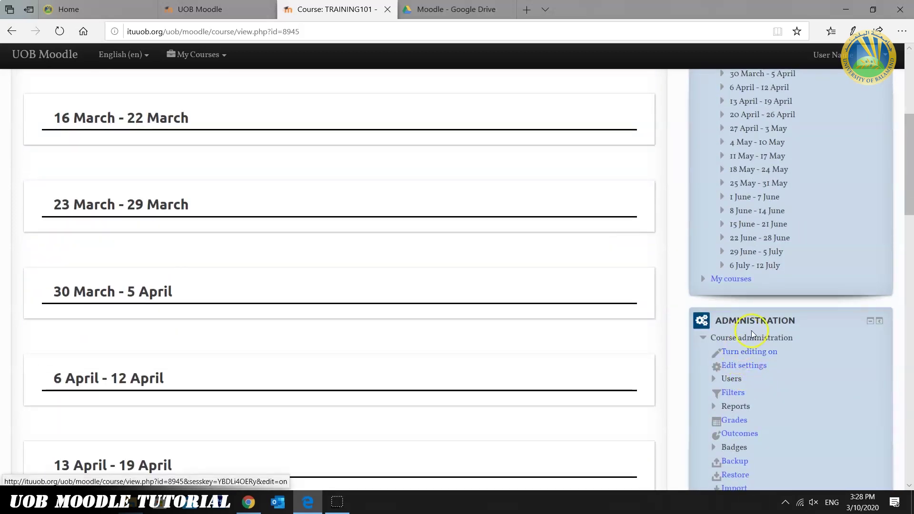
{"action": "left_click", "coordinate": [730, 379]}
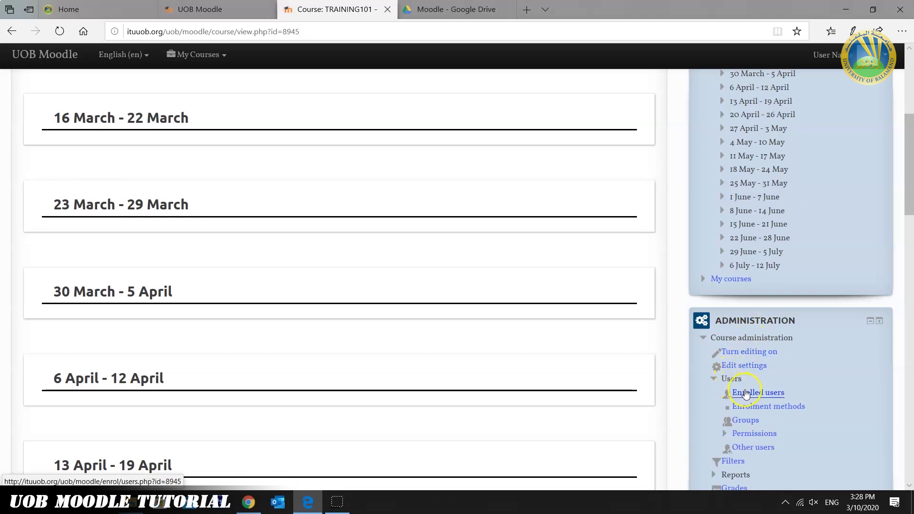
{"action": "left_click", "coordinate": [746, 394]}
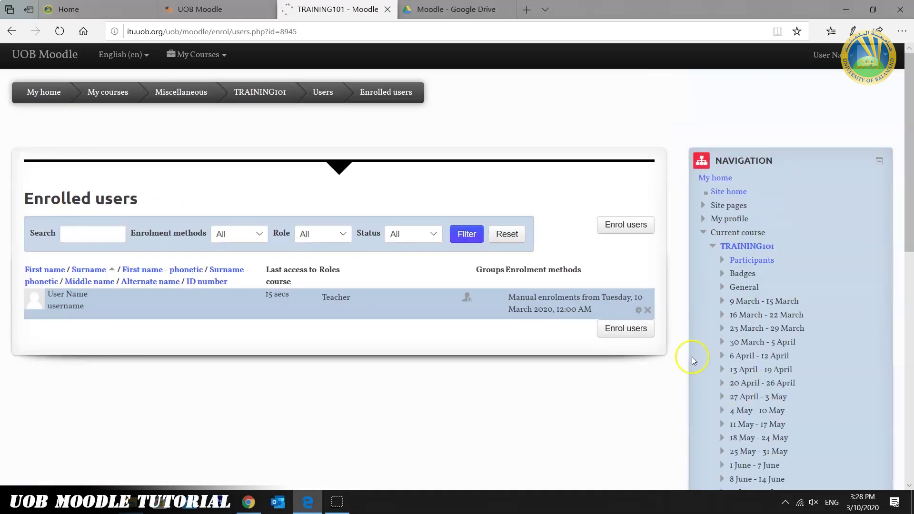
{"action": "left_click", "coordinate": [622, 227]}
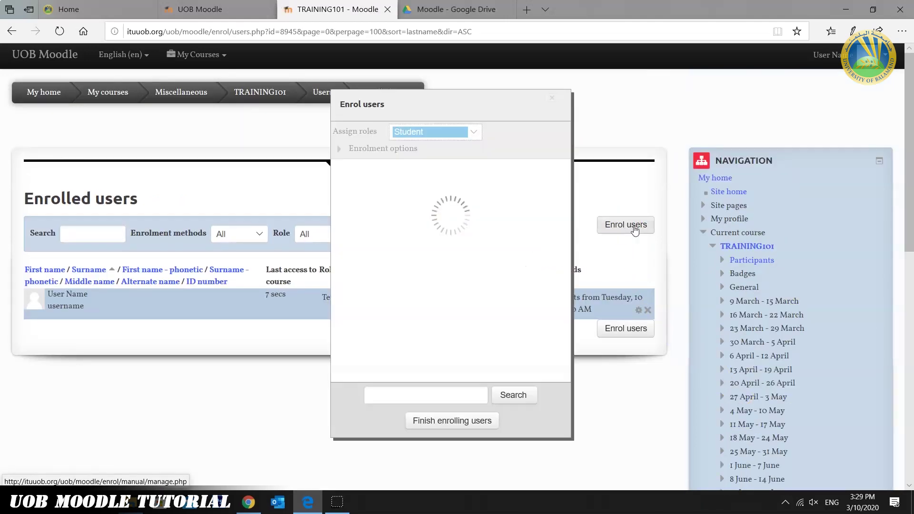
{"action": "left_click", "coordinate": [425, 395]}
{"action": "type", "text": "a0910"}
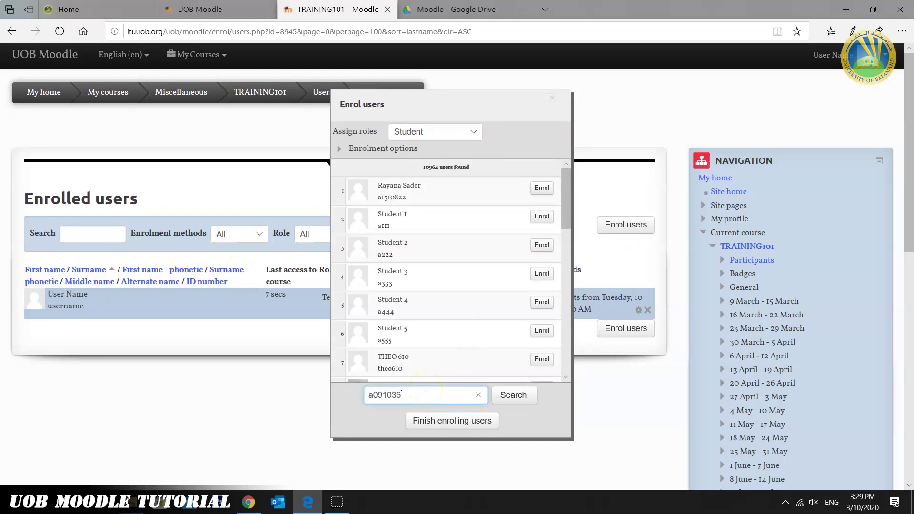
{"action": "type", "text": "363"}
{"action": "left_click", "coordinate": [513, 394]}
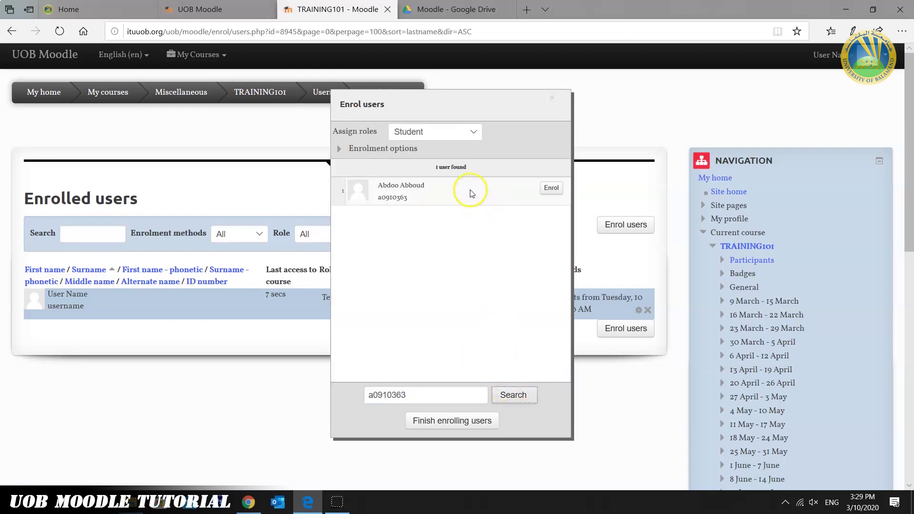
{"action": "left_click", "coordinate": [551, 188]}
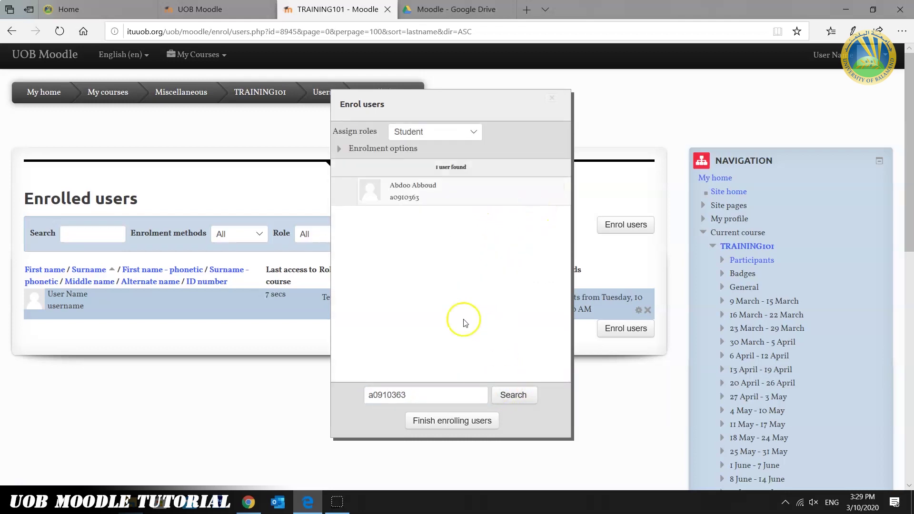
{"action": "left_click_drag", "start_coordinate": [429, 394], "coordinate": [375, 395]}
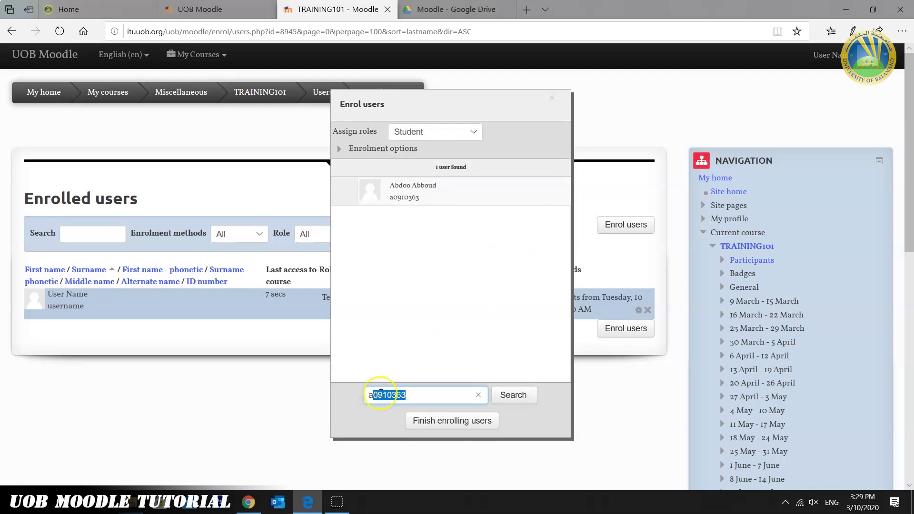
{"action": "type", "text": "10"}
{"action": "type", "text": "6"}
{"action": "key", "text": "Return"}
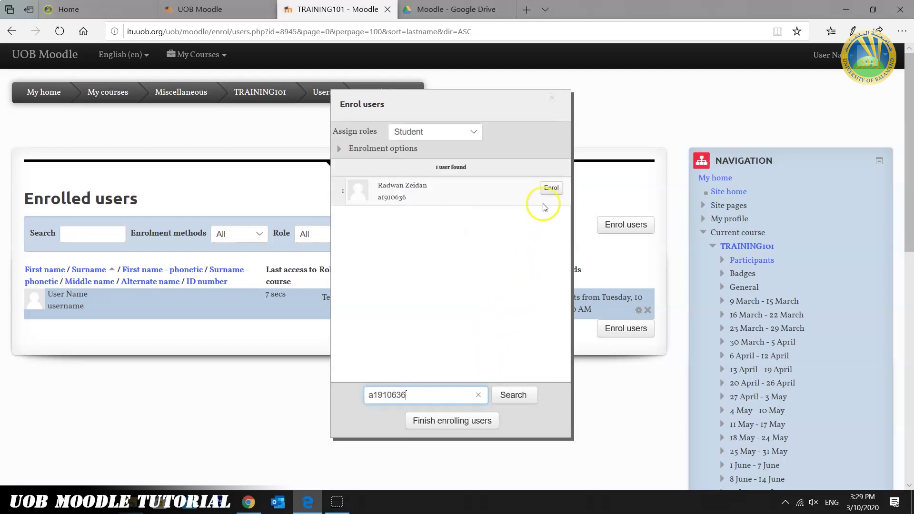
{"action": "left_click", "coordinate": [551, 188]}
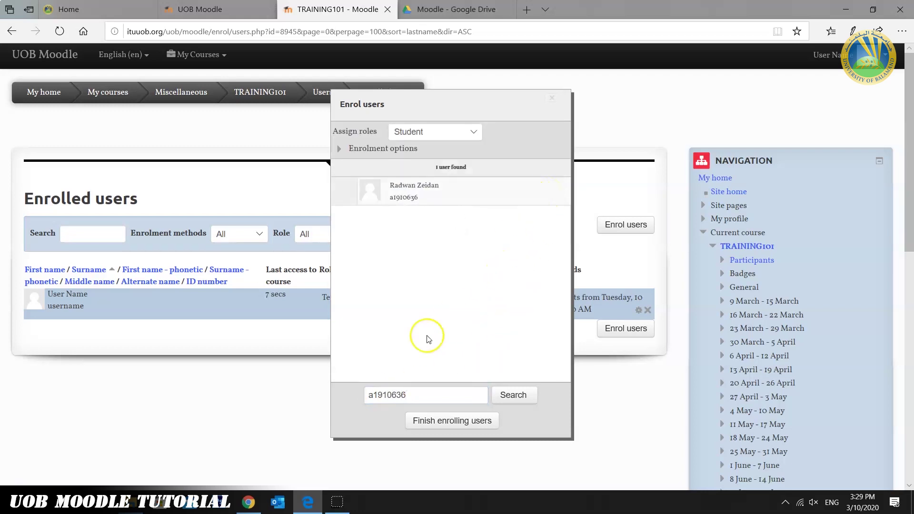
{"action": "left_click", "coordinate": [434, 424]}
{"action": "left_click", "coordinate": [450, 420]}
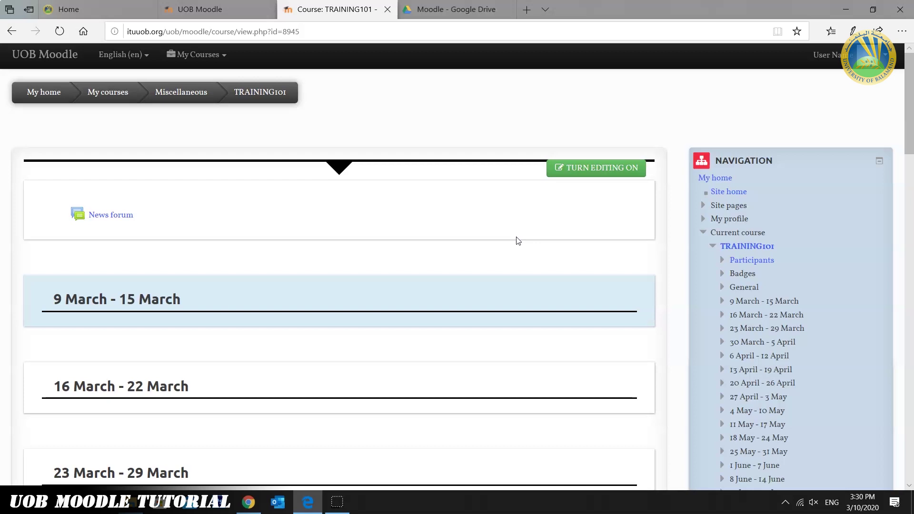
Step: Turn editing on for TRAINING101 and restore down the browser window
{"action": "left_click", "coordinate": [622, 170]}
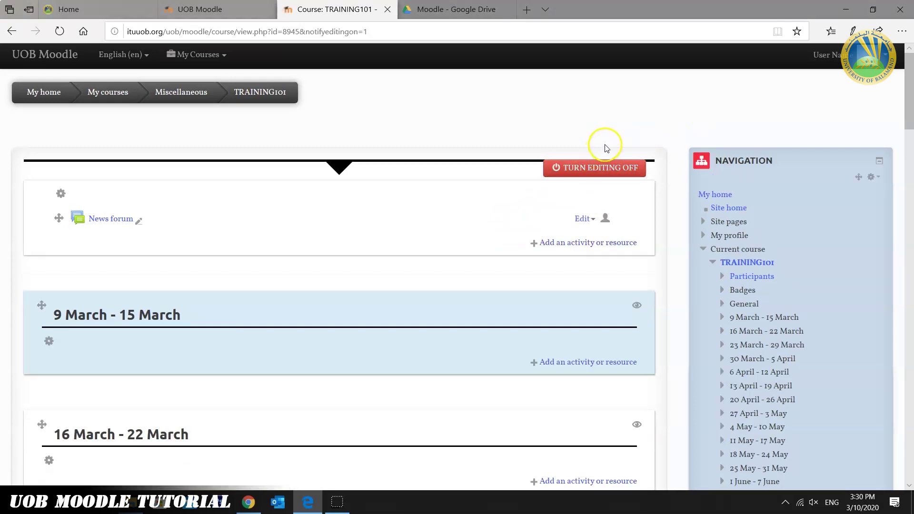
{"action": "left_click", "coordinate": [872, 10]}
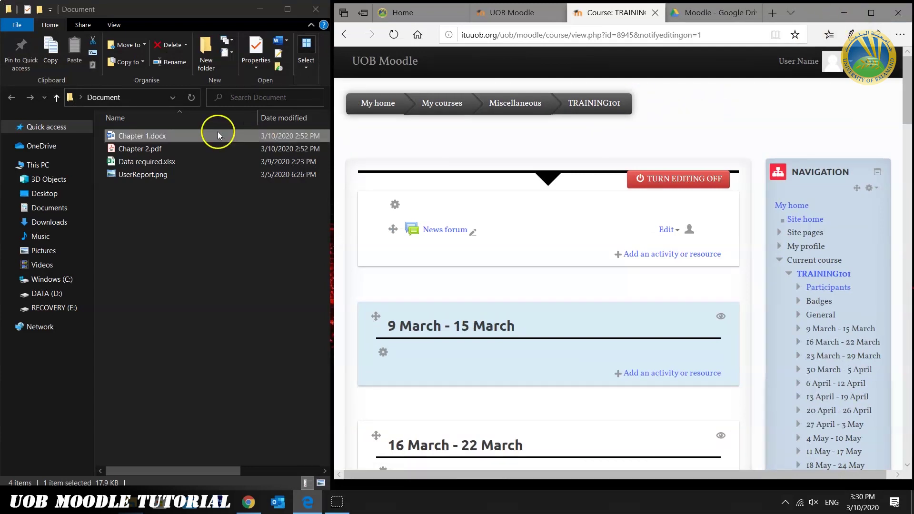
Step: Upload Chapter 1.docx, Chapter 2.pdf and Data required.xlsx into the 9 March - 15 March week
{"action": "left_click", "coordinate": [129, 136]}
{"action": "left_click", "coordinate": [129, 149], "text": "ctrl"}
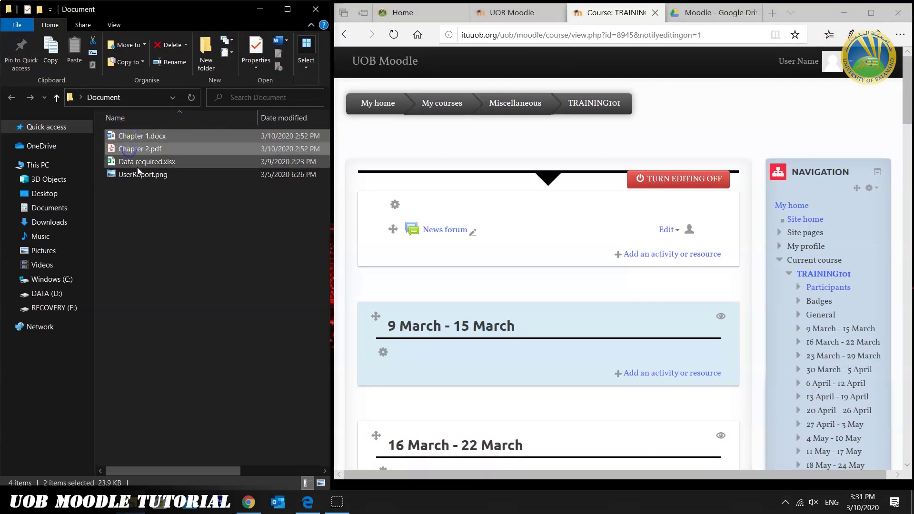
{"action": "left_click", "coordinate": [147, 162], "text": "ctrl"}
{"action": "left_click_drag", "start_coordinate": [142, 136], "coordinate": [428, 376]}
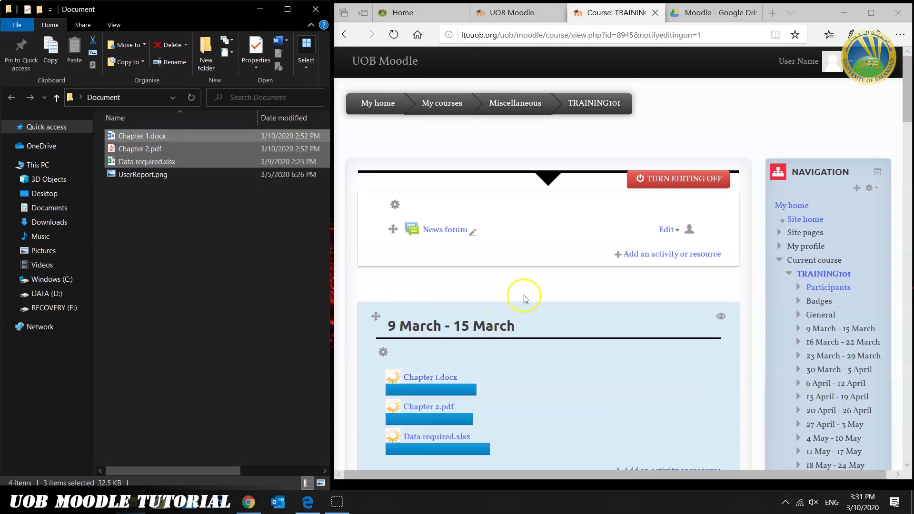
{"action": "scroll", "coordinate": [527, 295], "scroll_direction": "down", "scroll_amount": 2}
{"action": "scroll", "coordinate": [526, 294], "scroll_direction": "down", "scroll_amount": 2}
{"action": "scroll", "coordinate": [527, 294], "scroll_direction": "down", "scroll_amount": 2}
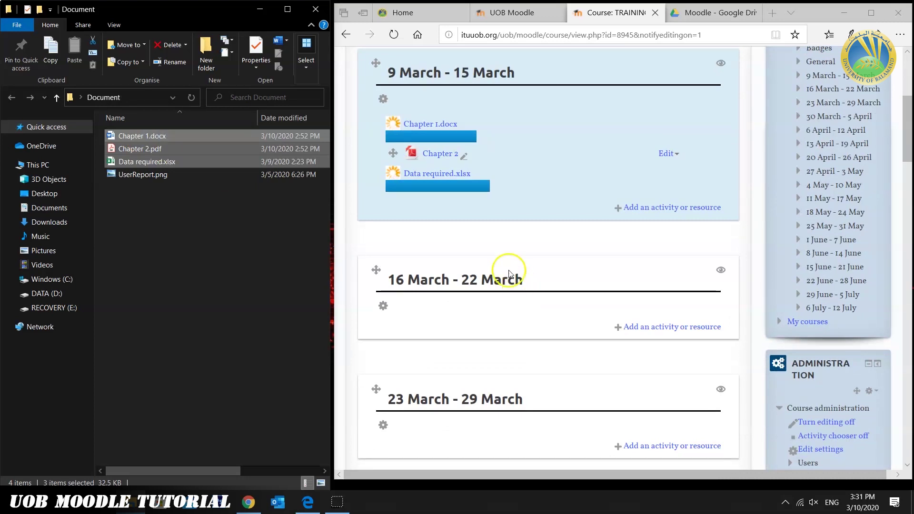
Step: Drop UserReport.png into the 16 March - 22 March week and add it as an image
{"action": "left_click", "coordinate": [143, 173]}
{"action": "left_click_drag", "start_coordinate": [121, 179], "coordinate": [428, 301]}
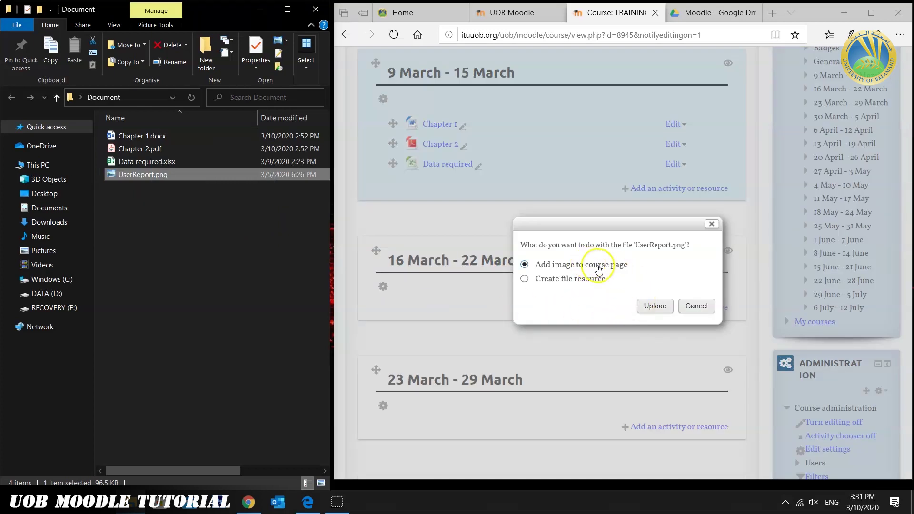
{"action": "left_click", "coordinate": [655, 306]}
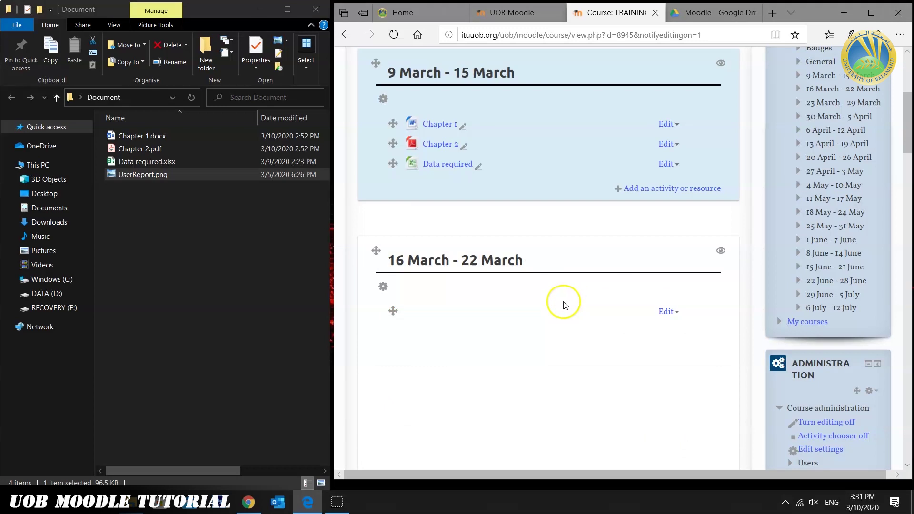
{"action": "scroll", "coordinate": [580, 284], "scroll_direction": "down", "scroll_amount": 3}
{"action": "scroll", "coordinate": [581, 284], "scroll_direction": "down", "scroll_amount": 3}
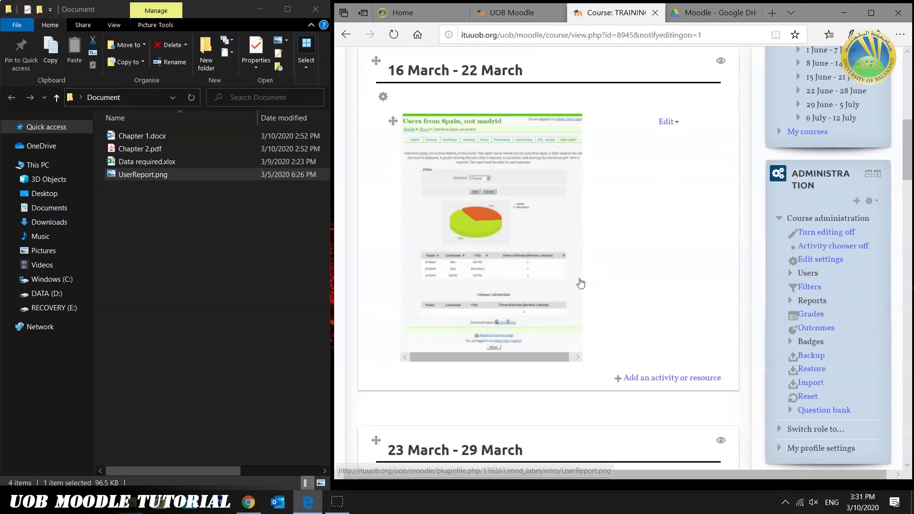
{"action": "scroll", "coordinate": [581, 283], "scroll_direction": "up", "scroll_amount": 4}
{"action": "scroll", "coordinate": [581, 284], "scroll_direction": "up", "scroll_amount": 2}
{"action": "scroll", "coordinate": [500, 243], "scroll_direction": "up", "scroll_amount": 2}
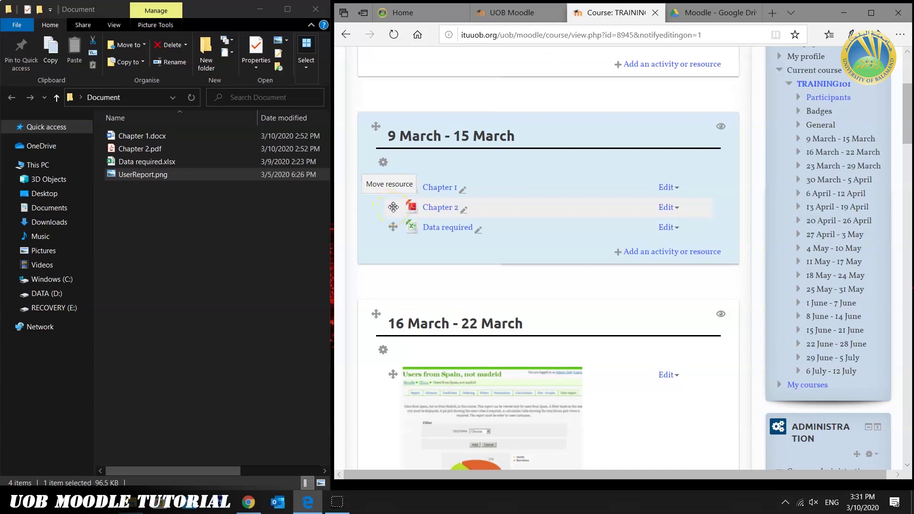
Step: Drag Chapter 2 into the 23 March - 29 March week, then turn editing off
{"action": "left_click_drag", "start_coordinate": [392, 208], "coordinate": [399, 439]}
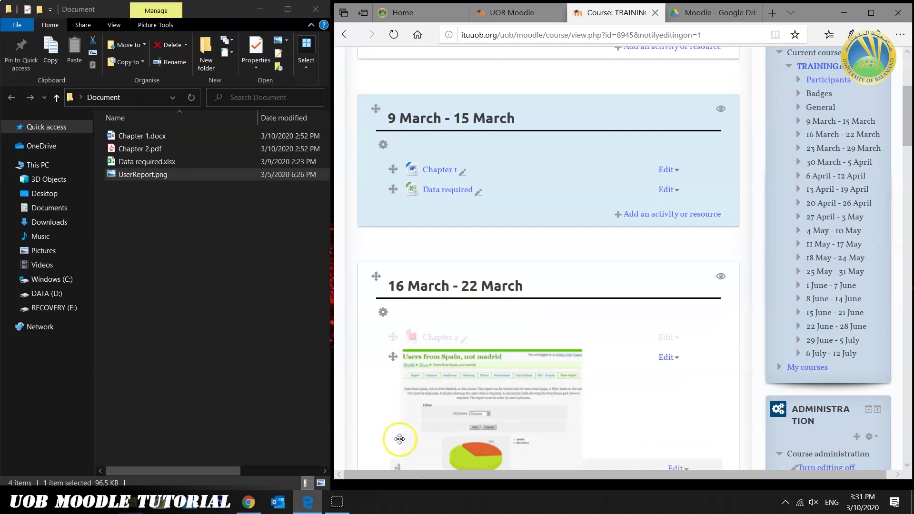
{"action": "left_click_drag", "start_coordinate": [399, 439], "coordinate": [393, 343]}
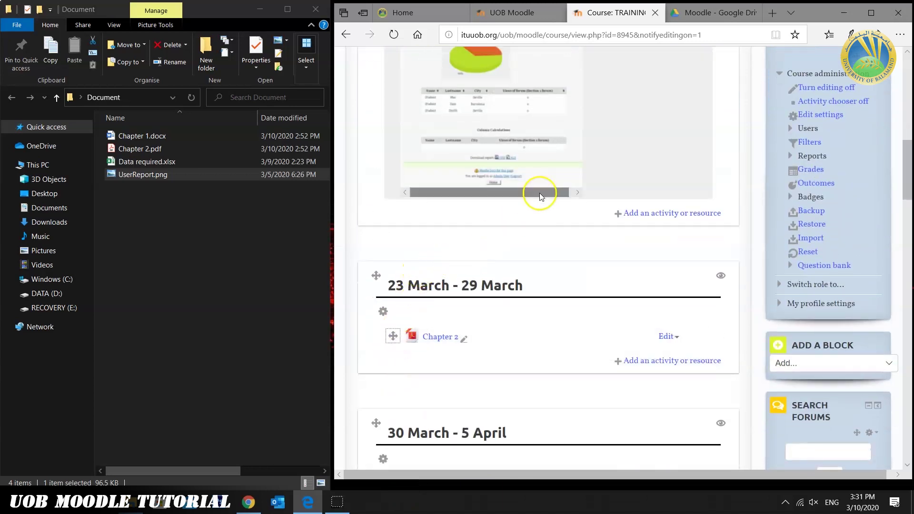
{"action": "scroll", "coordinate": [700, 175], "scroll_direction": "down", "scroll_amount": 2}
{"action": "scroll", "coordinate": [700, 176], "scroll_direction": "up", "scroll_amount": 10}
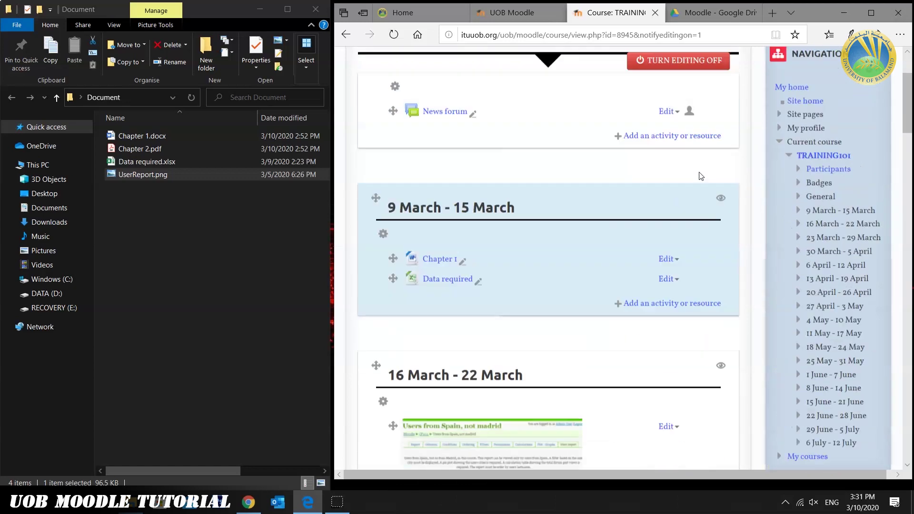
{"action": "scroll", "coordinate": [700, 176], "scroll_direction": "up", "scroll_amount": 3}
{"action": "left_click", "coordinate": [683, 179]}
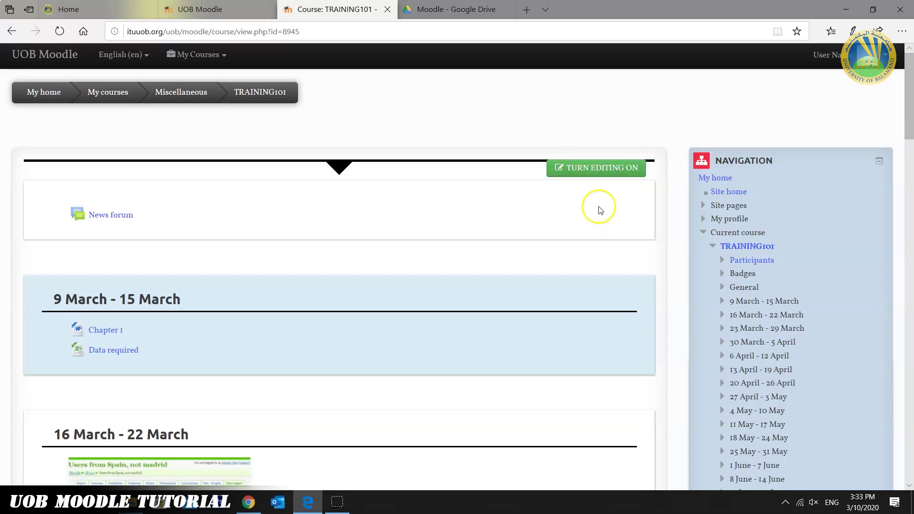
Step: Turn editing on and add an Assignment activity to the 30 March - 5 April week
{"action": "left_click", "coordinate": [602, 169]}
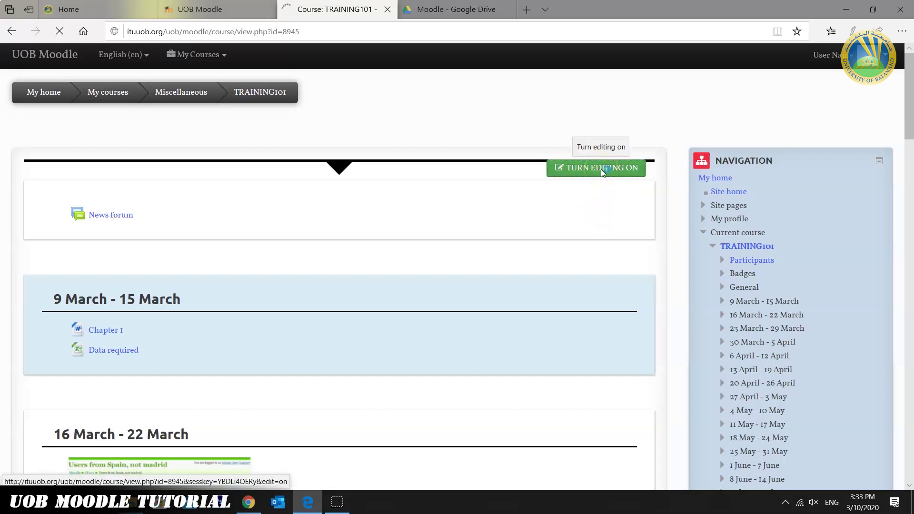
{"action": "scroll", "coordinate": [602, 178], "scroll_direction": "down", "scroll_amount": 5}
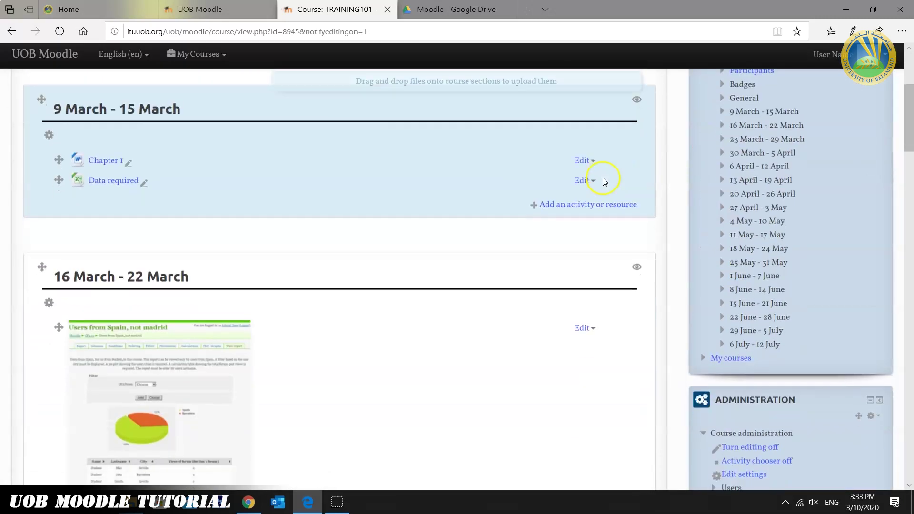
{"action": "scroll", "coordinate": [602, 178], "scroll_direction": "down", "scroll_amount": 5}
{"action": "scroll", "coordinate": [599, 197], "scroll_direction": "down", "scroll_amount": 5}
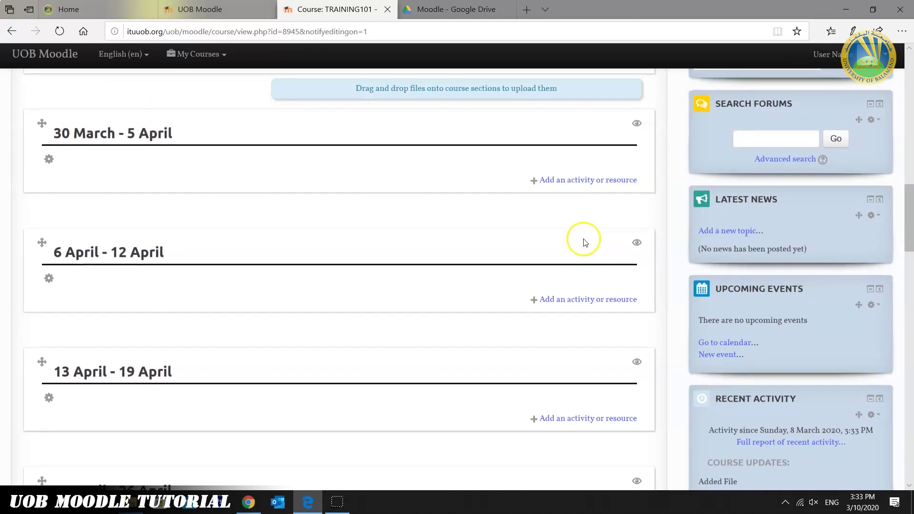
{"action": "left_click", "coordinate": [591, 185]}
{"action": "left_click", "coordinate": [354, 107]}
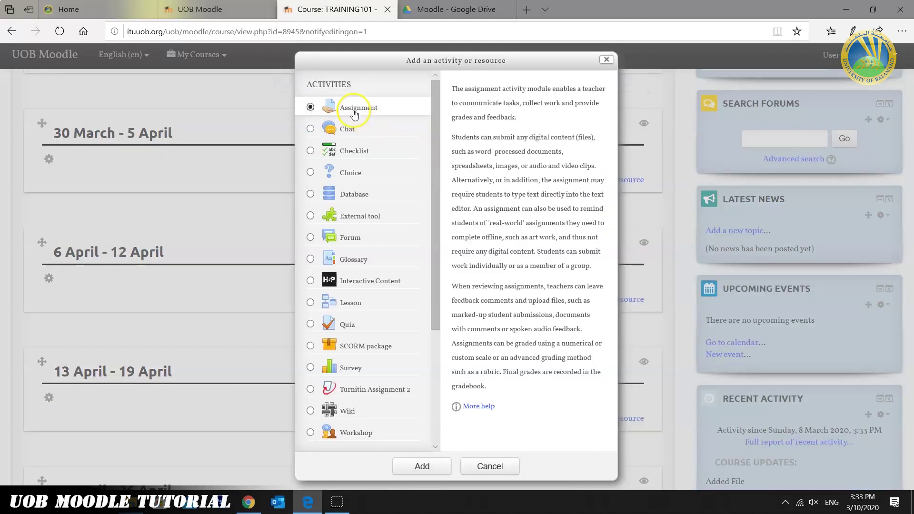
{"action": "left_click", "coordinate": [421, 466]}
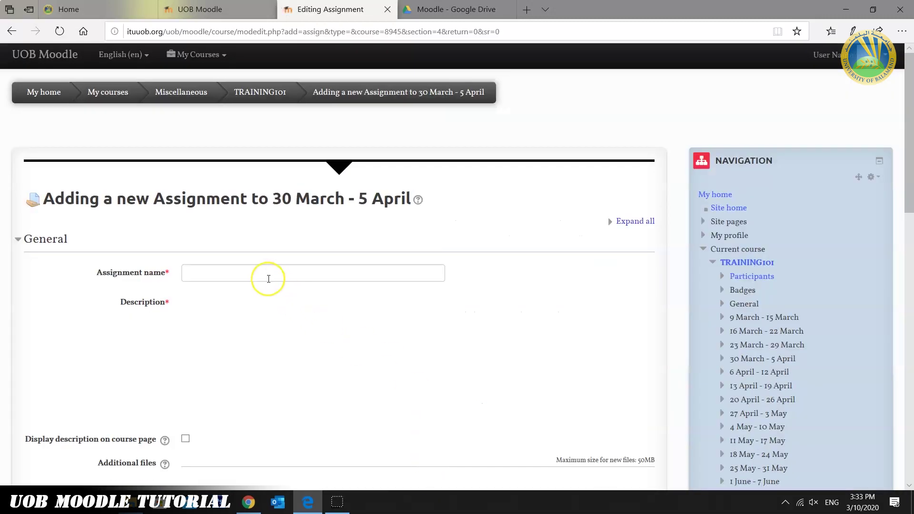
Step: Enter 'Assig.1' as the assignment name and 'About Chap 1' as its description
{"action": "left_click", "coordinate": [268, 277]}
{"action": "type", "text": "Assig.1"}
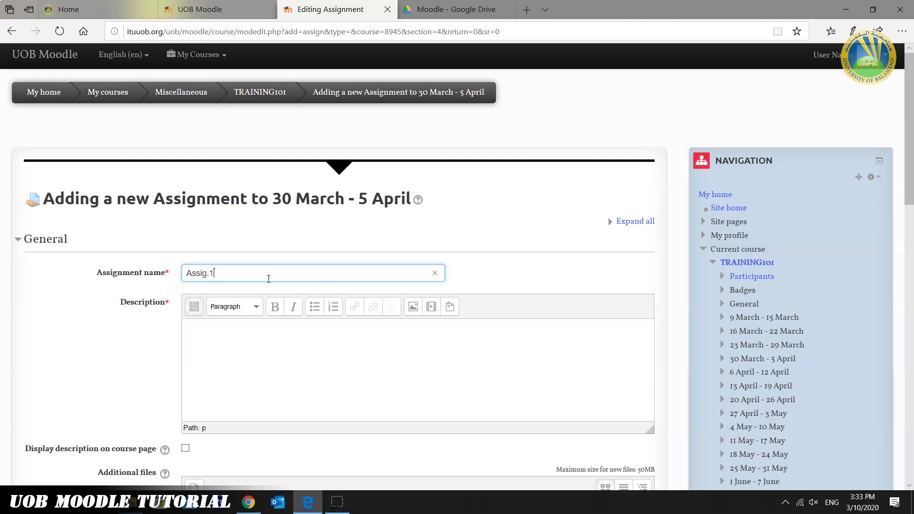
{"action": "left_click", "coordinate": [256, 327]}
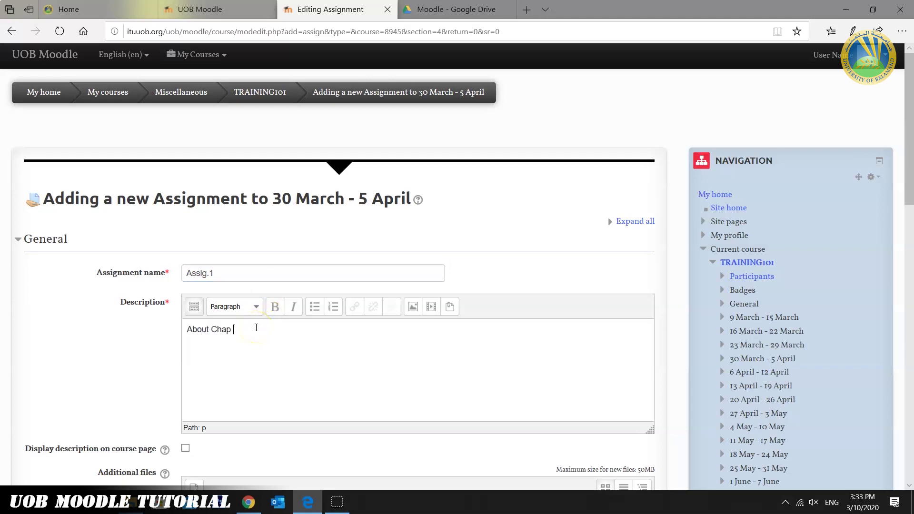
{"action": "scroll", "coordinate": [256, 327], "scroll_direction": "down", "scroll_amount": 4}
{"action": "scroll", "coordinate": [285, 322], "scroll_direction": "down", "scroll_amount": 2}
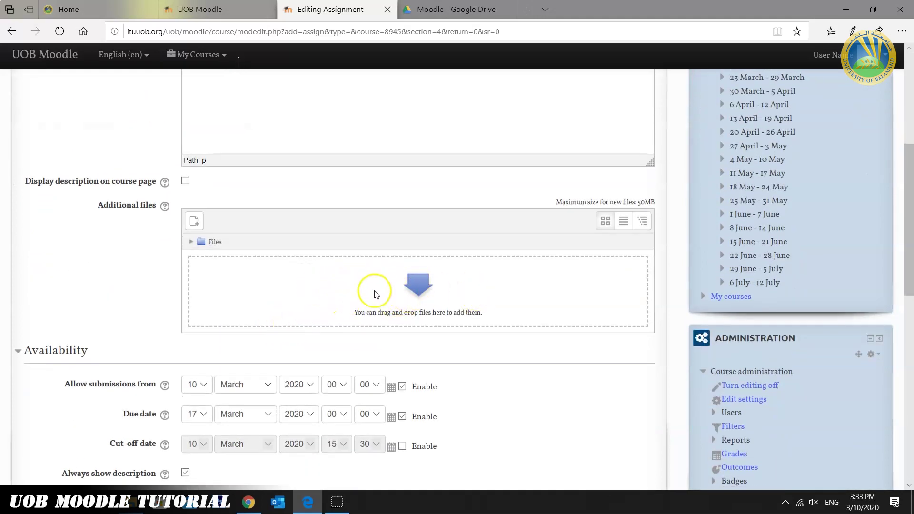
Step: Drag Chapter 1.docx from the Document folder into Additional files, then maximize the browser
{"action": "key", "text": "super+Right"}
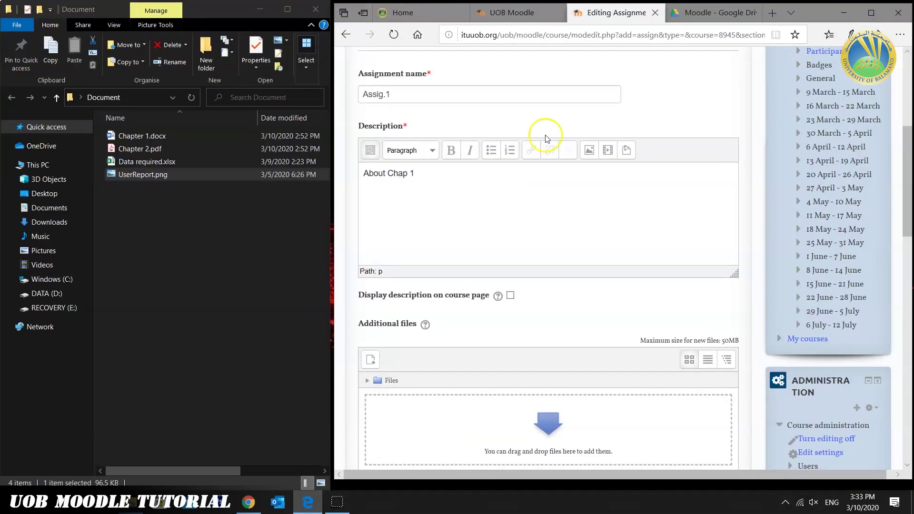
{"action": "left_click", "coordinate": [138, 175]}
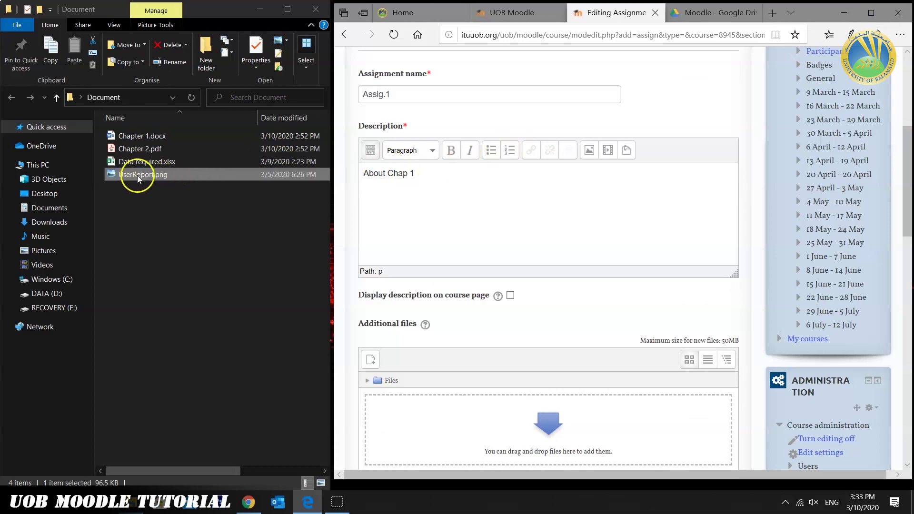
{"action": "left_click", "coordinate": [149, 138]}
{"action": "left_click_drag", "start_coordinate": [150, 136], "coordinate": [443, 414]}
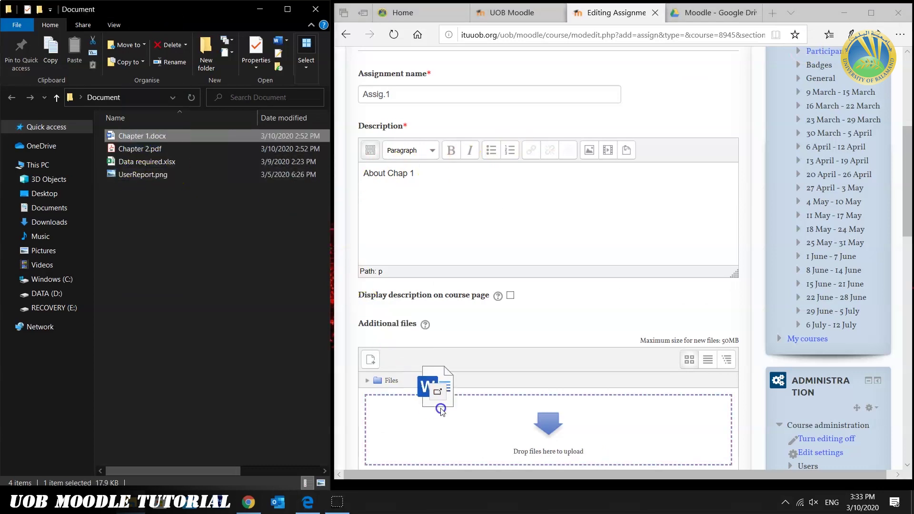
{"action": "double_click", "coordinate": [865, 12]}
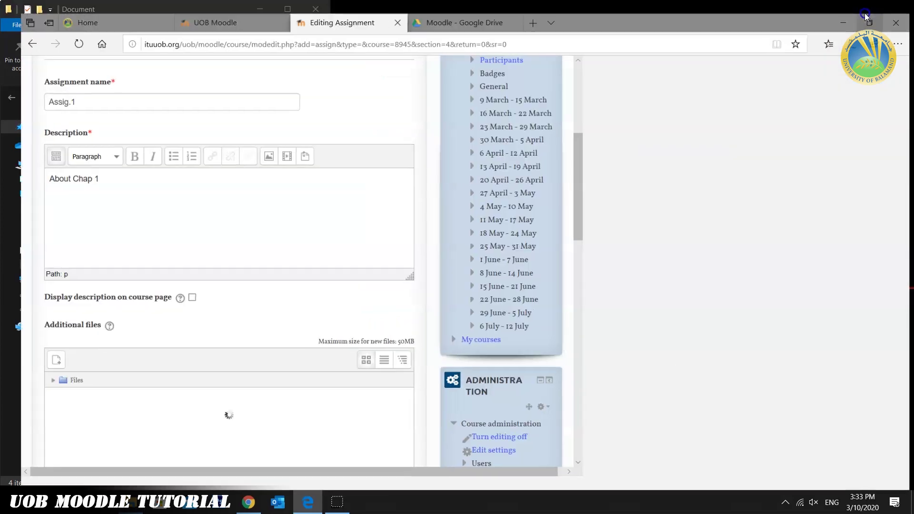
{"action": "scroll", "coordinate": [457, 286], "scroll_direction": "down", "scroll_amount": 5}
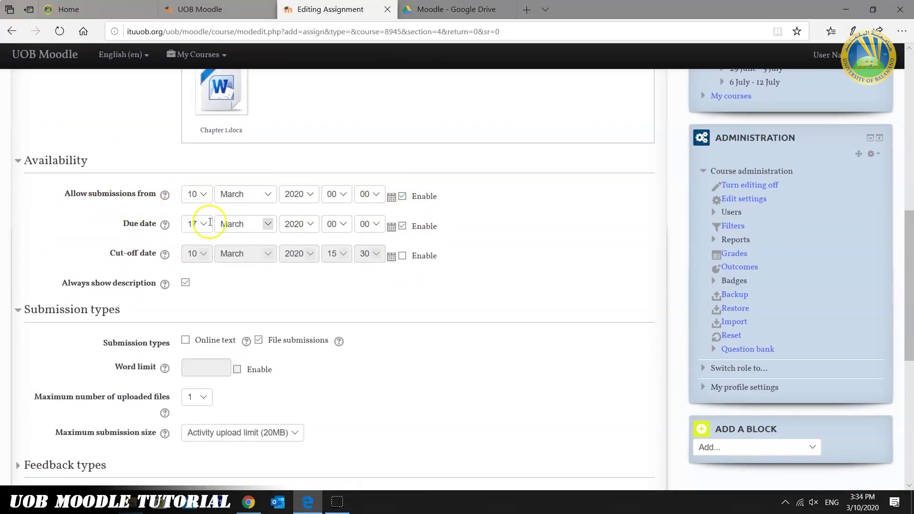
{"action": "scroll", "coordinate": [413, 228], "scroll_direction": "down", "scroll_amount": 5}
{"action": "scroll", "coordinate": [400, 236], "scroll_direction": "down", "scroll_amount": 3}
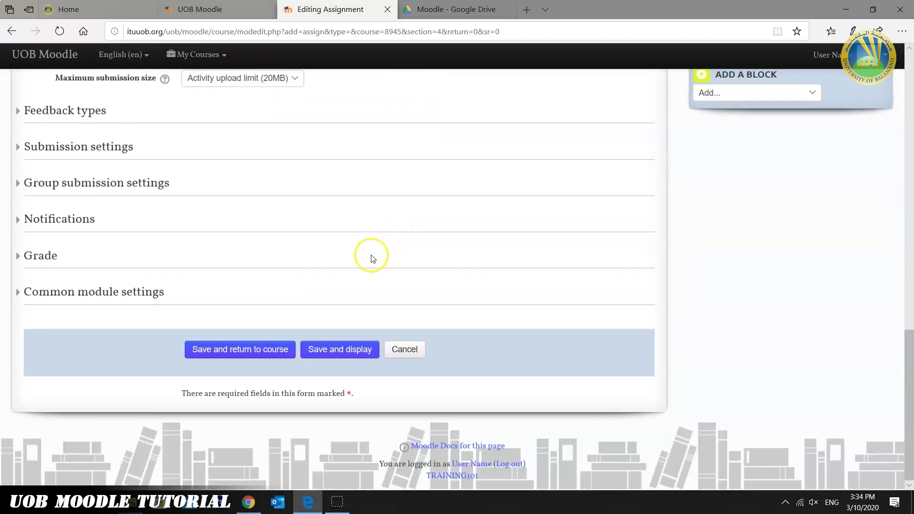
Step: Save Assig.1, due 17 March, and return to the TRAINING101 course page
{"action": "left_click", "coordinate": [284, 355]}
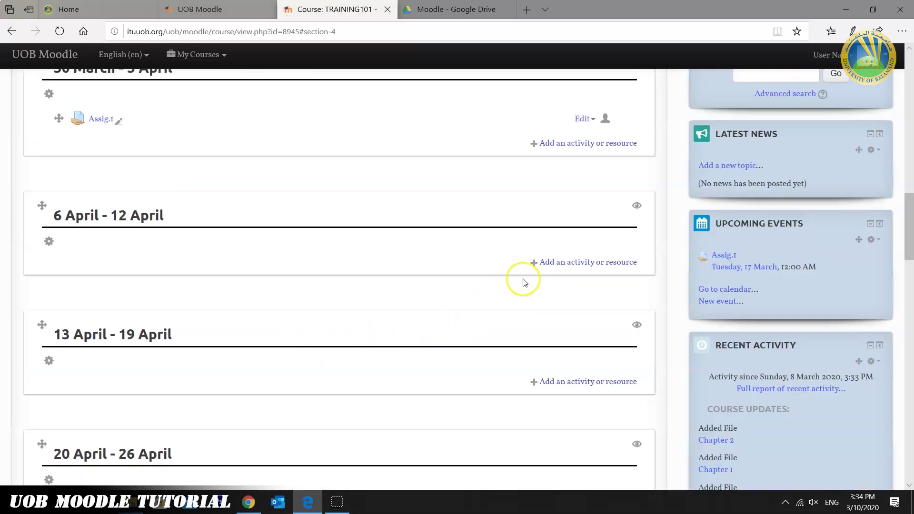
{"action": "scroll", "coordinate": [522, 282], "scroll_direction": "up", "scroll_amount": 1}
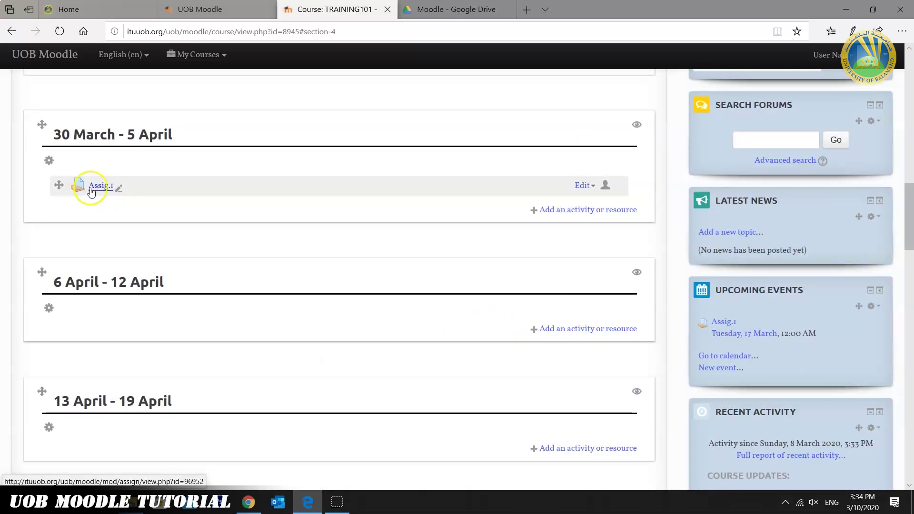
Step: View Assig.1's grading summary: 2 participants, none submitted
{"action": "left_click", "coordinate": [91, 190]}
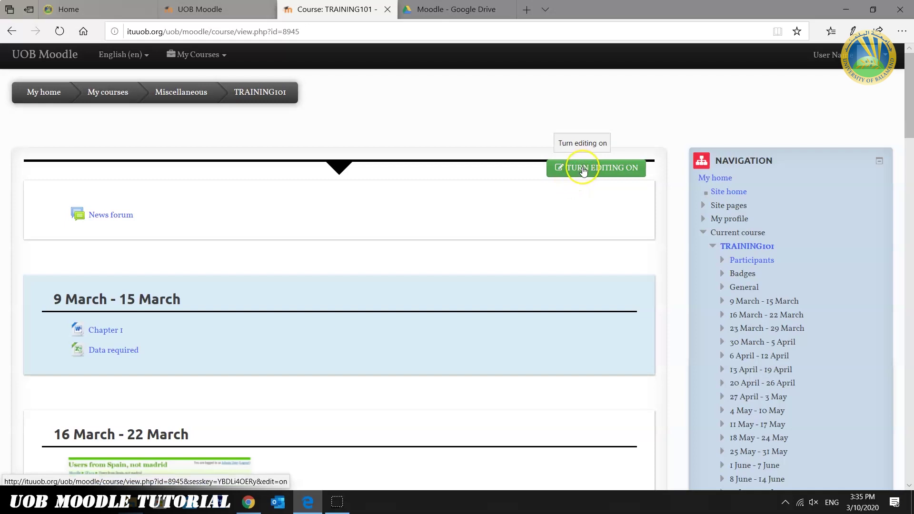
{"action": "left_click", "coordinate": [583, 168]}
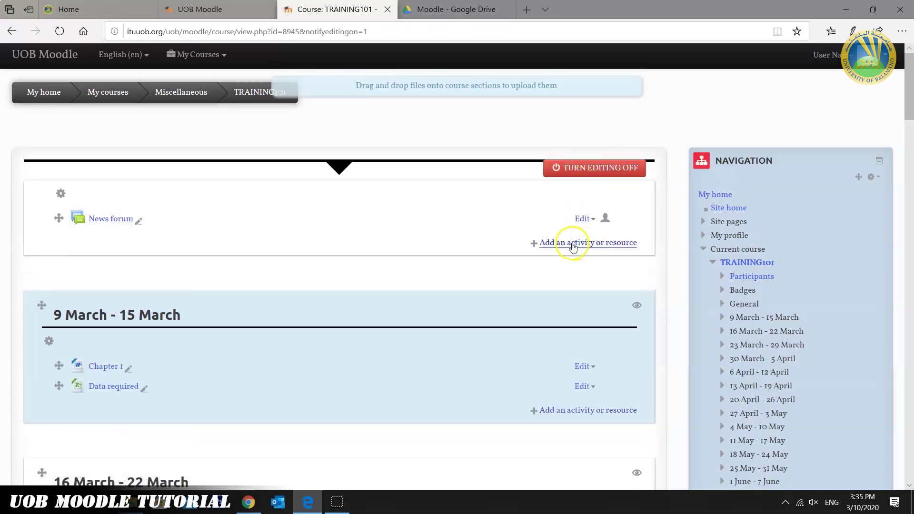
{"action": "left_click", "coordinate": [573, 245]}
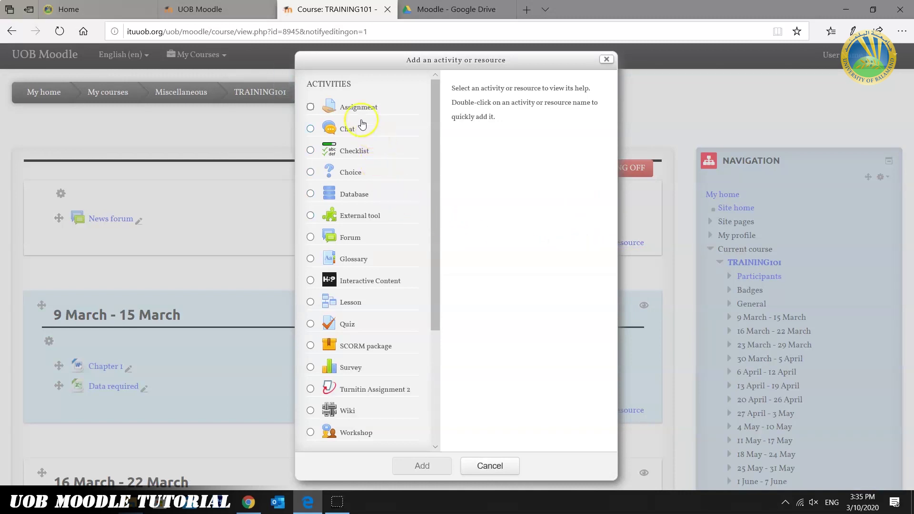
{"action": "left_click", "coordinate": [312, 131]}
{"action": "left_click", "coordinate": [344, 242]}
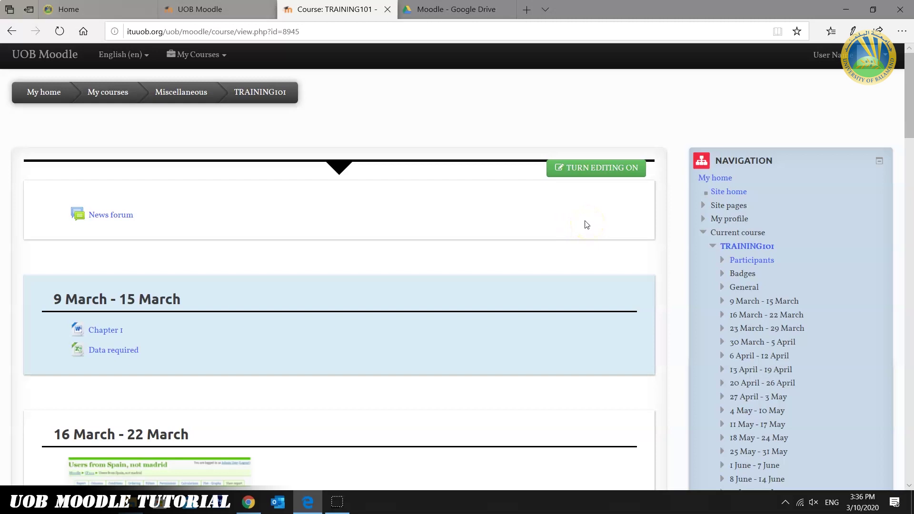
Step: Add a People block to TRAINING101 and open its Participants list with editing off
{"action": "left_click", "coordinate": [598, 169]}
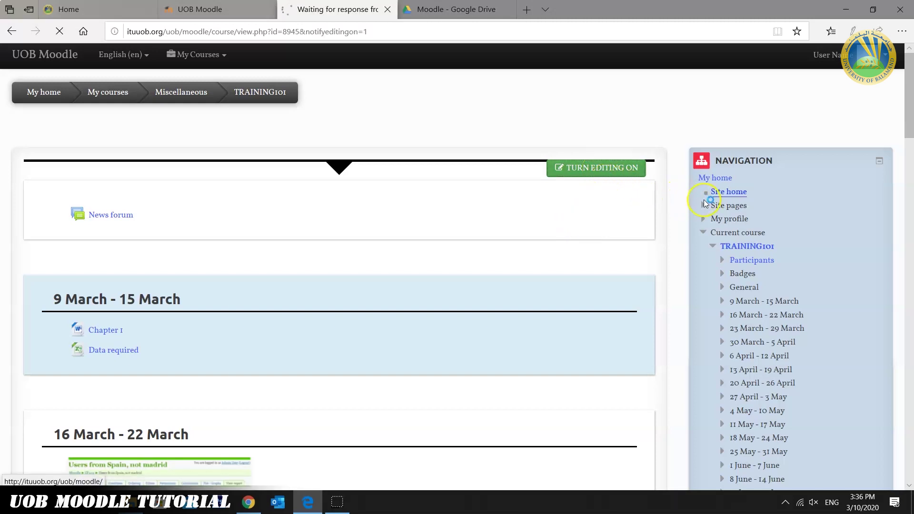
{"action": "scroll", "coordinate": [731, 225], "scroll_direction": "down", "scroll_amount": 5}
{"action": "scroll", "coordinate": [767, 256], "scroll_direction": "down", "scroll_amount": 3}
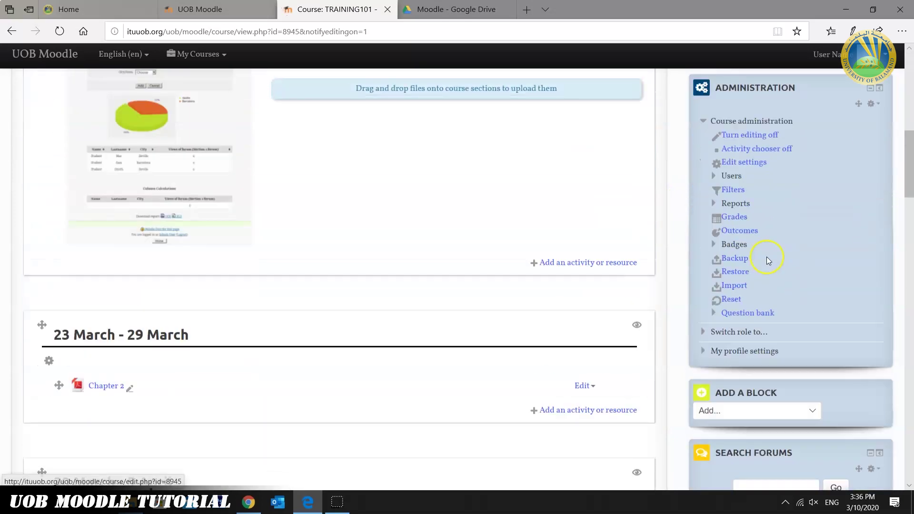
{"action": "scroll", "coordinate": [793, 312], "scroll_direction": "down", "scroll_amount": 2}
{"action": "left_click", "coordinate": [793, 325]}
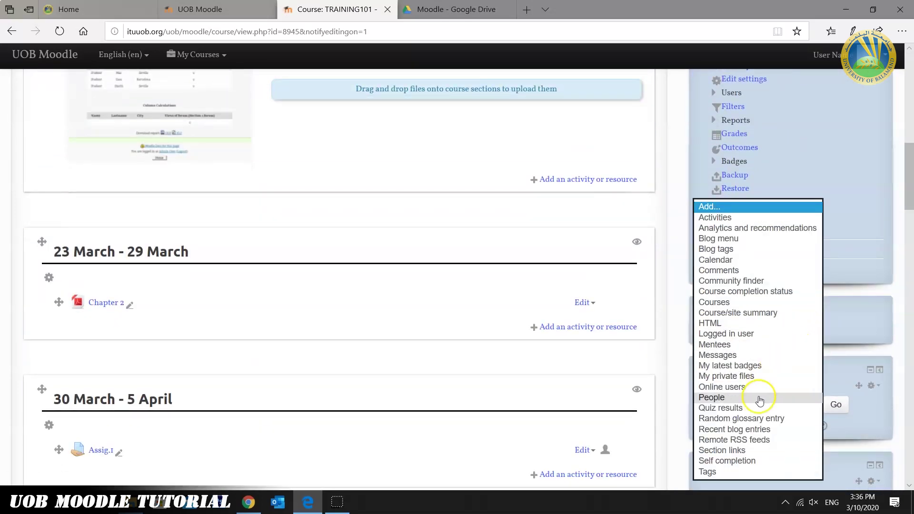
{"action": "left_click", "coordinate": [740, 397]}
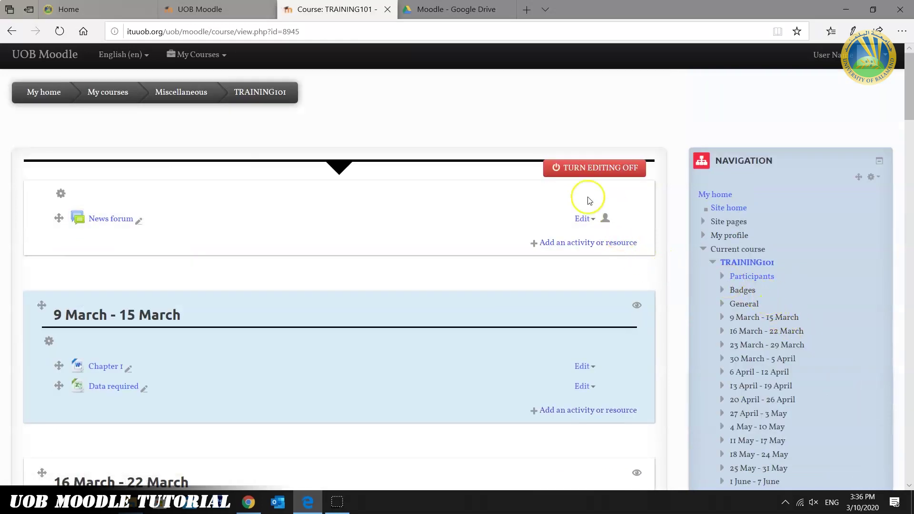
{"action": "left_click", "coordinate": [608, 167]}
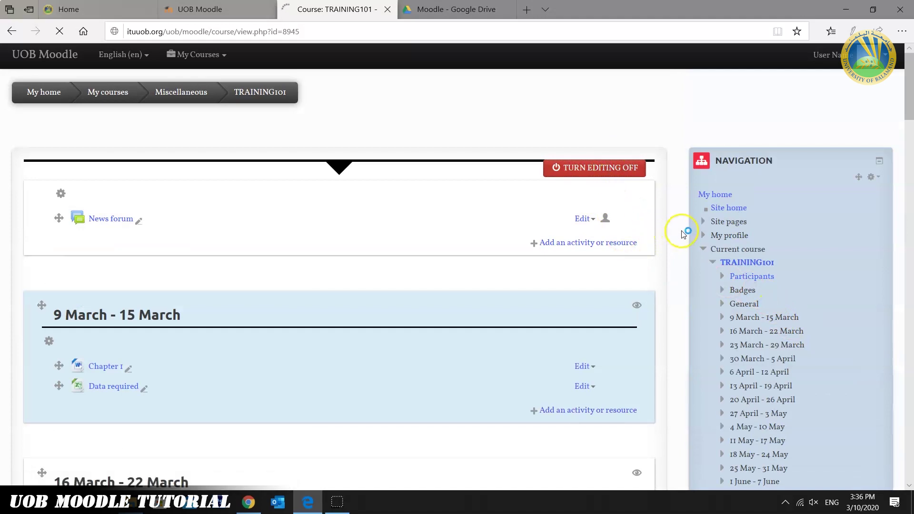
{"action": "scroll", "coordinate": [745, 250], "scroll_direction": "down", "scroll_amount": 2}
{"action": "scroll", "coordinate": [746, 250], "scroll_direction": "down", "scroll_amount": 5}
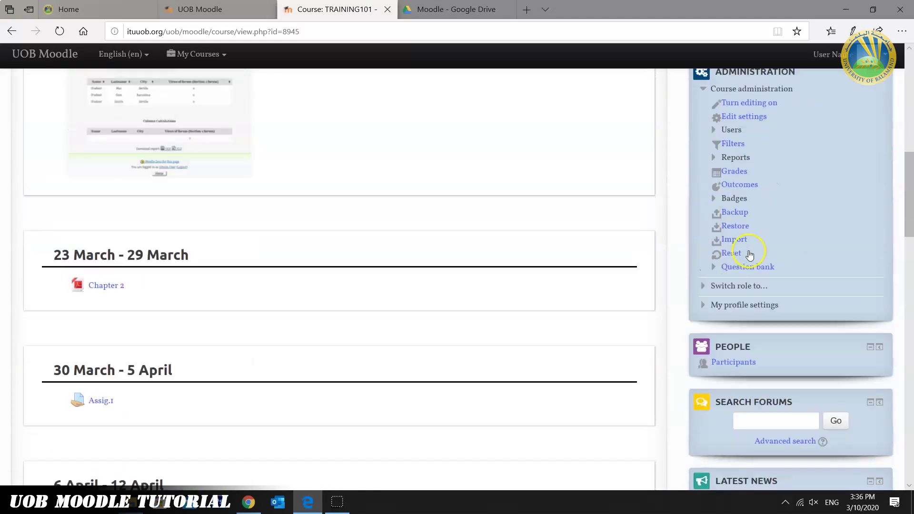
{"action": "scroll", "coordinate": [747, 250], "scroll_direction": "down", "scroll_amount": 2}
{"action": "scroll", "coordinate": [748, 250], "scroll_direction": "up", "scroll_amount": 2}
{"action": "left_click", "coordinate": [733, 346]}
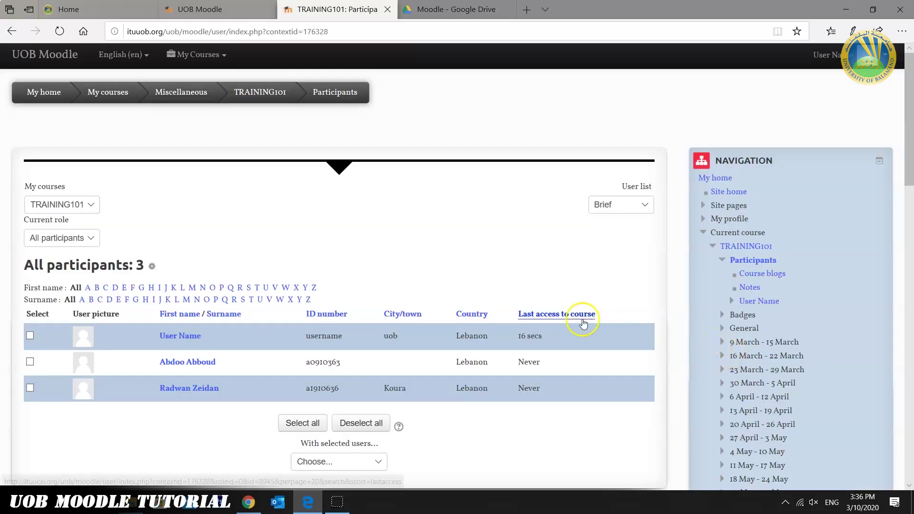
Step: Filter participants to the Student role, select both students, and start a message to them
{"action": "left_click", "coordinate": [90, 238]}
{"action": "left_click", "coordinate": [57, 230]}
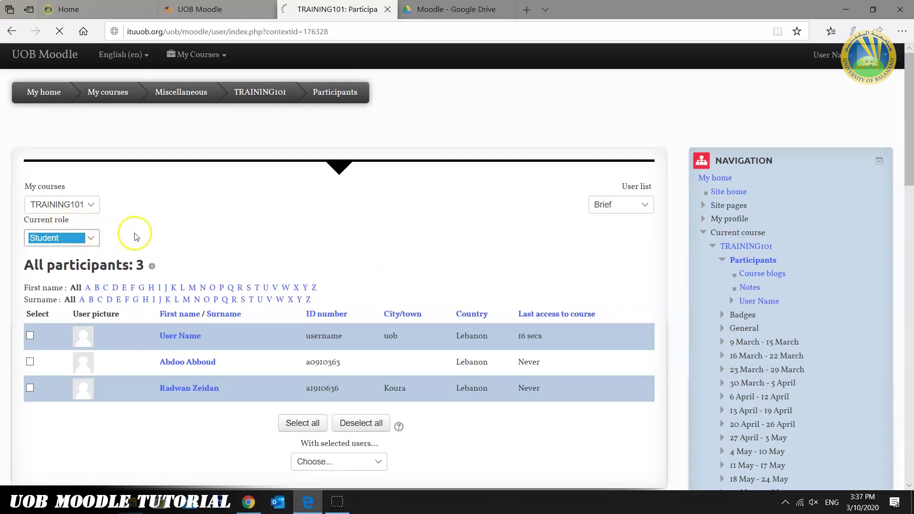
{"action": "left_click", "coordinate": [303, 329]}
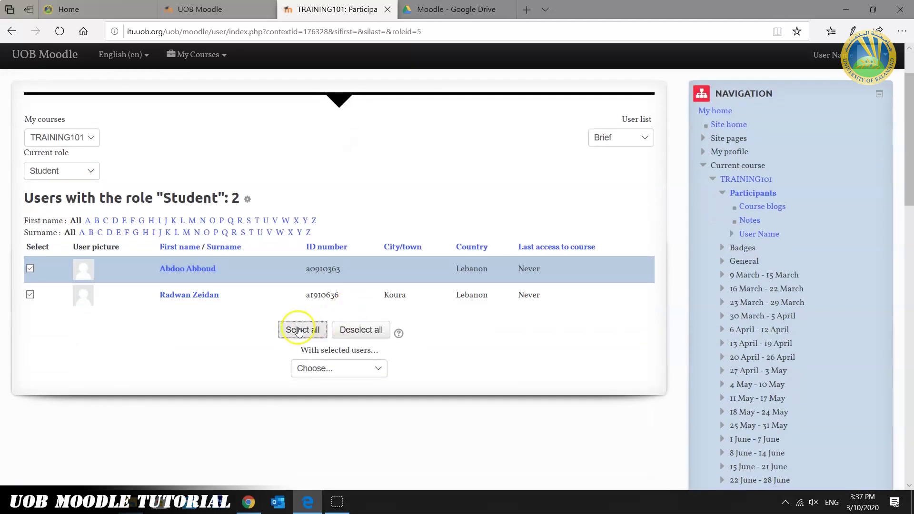
{"action": "left_click", "coordinate": [378, 371]}
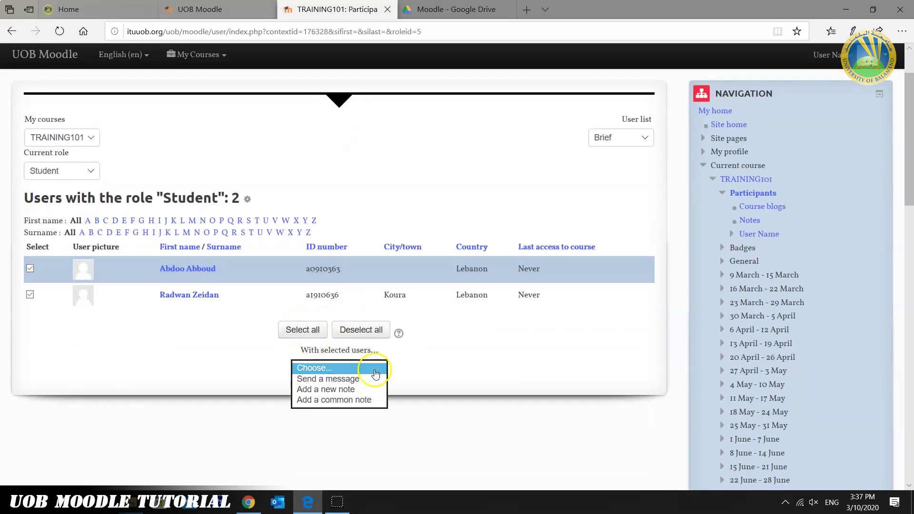
{"action": "left_click", "coordinate": [336, 380]}
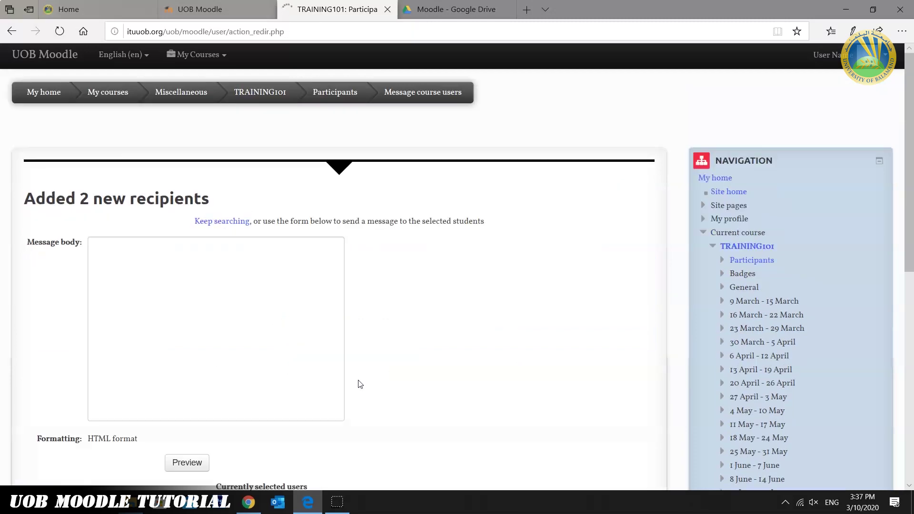
Step: Write a 'Hello' message to the two students and preview it
{"action": "left_click", "coordinate": [172, 303]}
{"action": "type", "text": "Hello"}
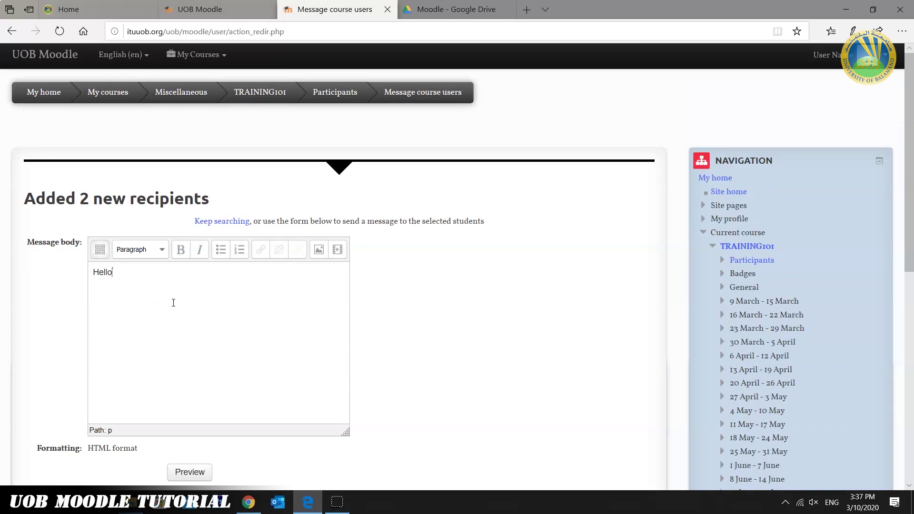
{"action": "scroll", "coordinate": [173, 303], "scroll_direction": "down", "scroll_amount": 3}
{"action": "left_click", "coordinate": [190, 272]}
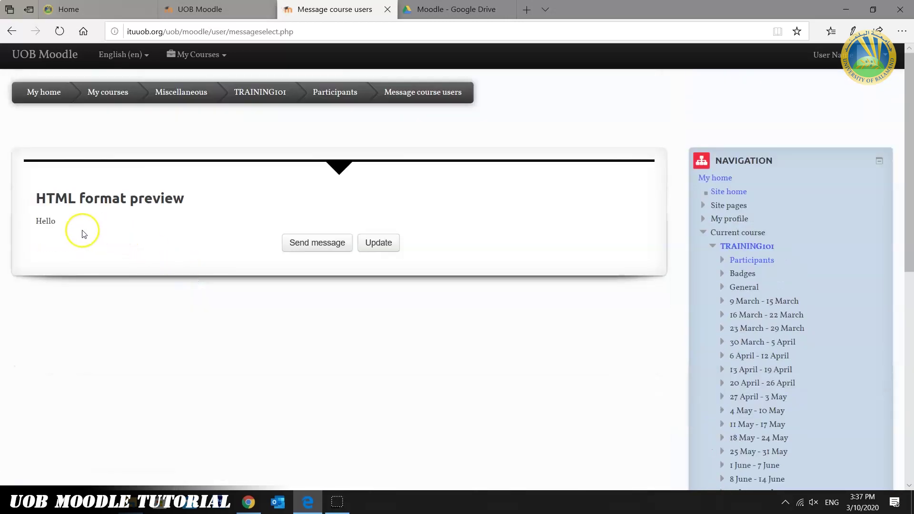
{"action": "left_click_drag", "start_coordinate": [82, 229], "coordinate": [33, 223]}
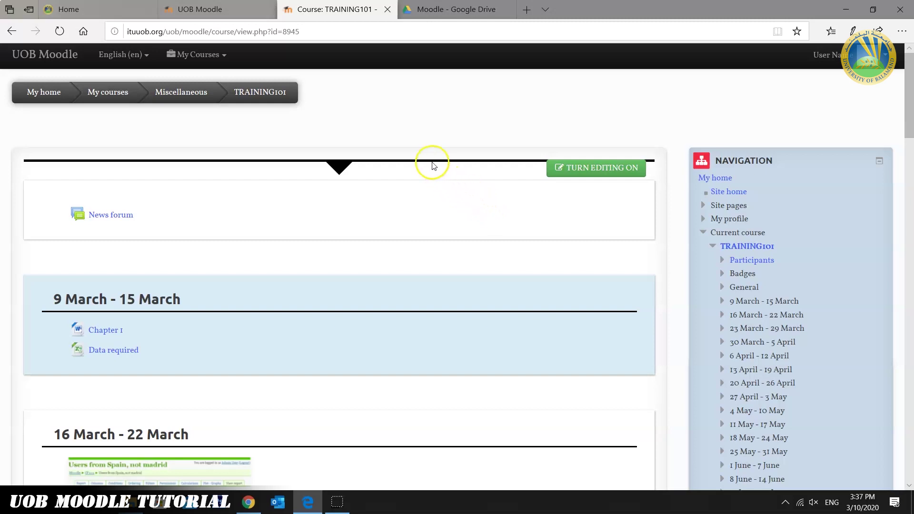
Step: Copy Big Video File.mkv's shareable Drive link, then turn TRAINING101 editing back on
{"action": "left_click", "coordinate": [454, 10]}
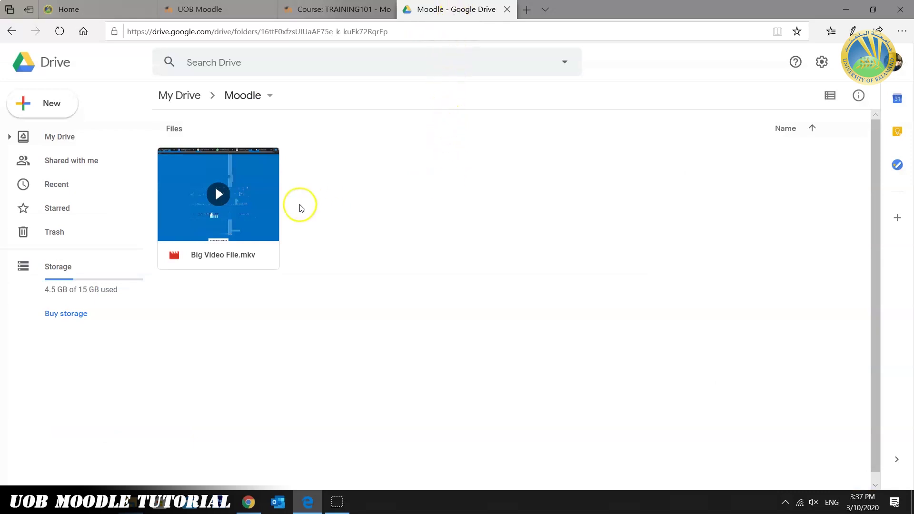
{"action": "right_click", "coordinate": [247, 195]}
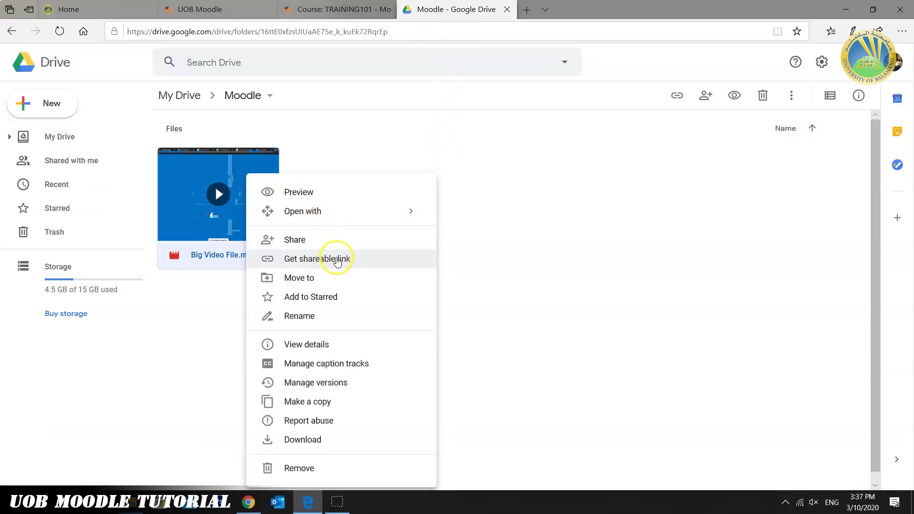
{"action": "left_click", "coordinate": [335, 259]}
{"action": "left_click", "coordinate": [501, 357]}
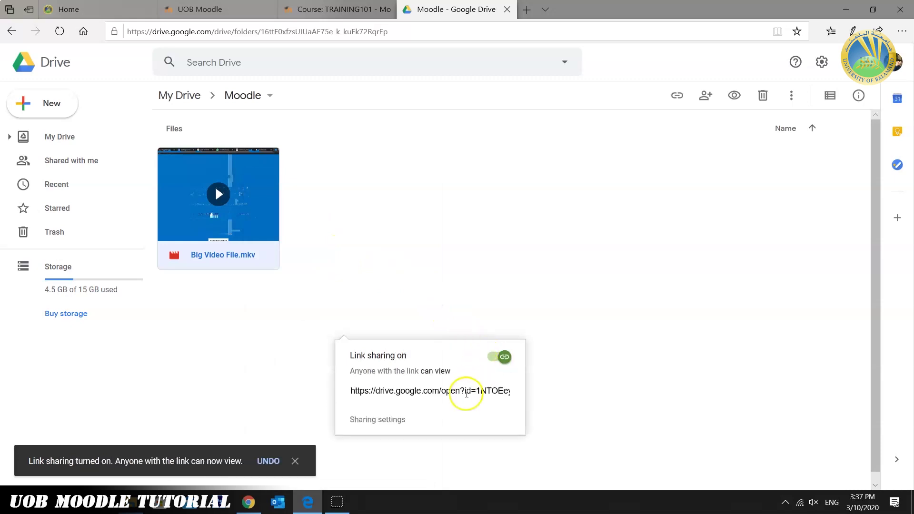
{"action": "left_click", "coordinate": [467, 392]}
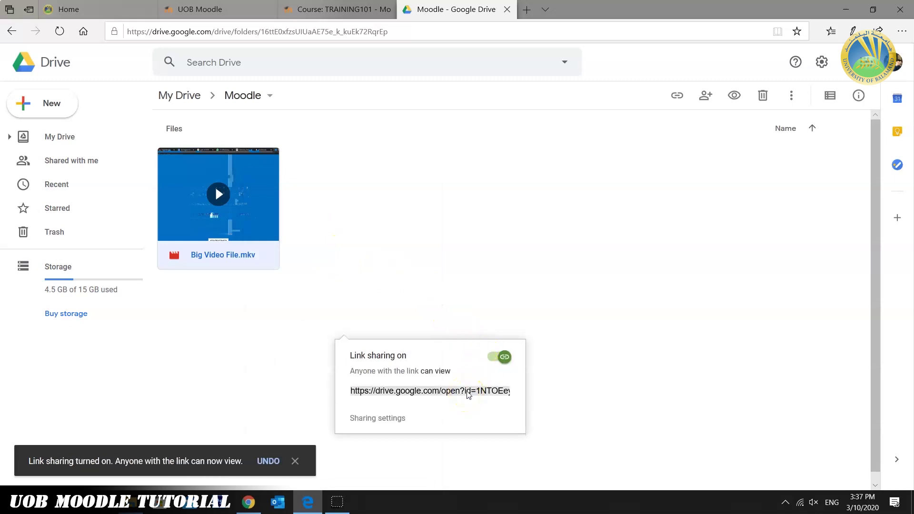
{"action": "key", "text": "ctrl+c"}
{"action": "left_click", "coordinate": [335, 9]}
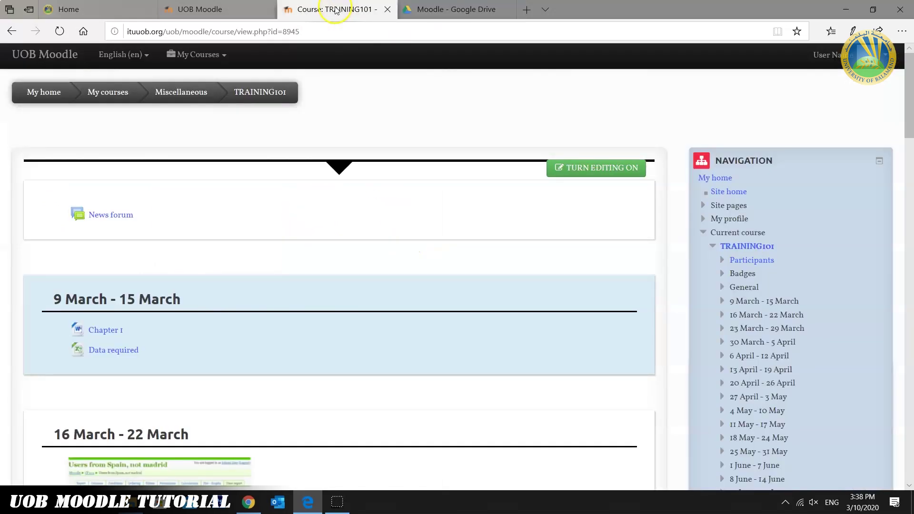
{"action": "left_click", "coordinate": [595, 168]}
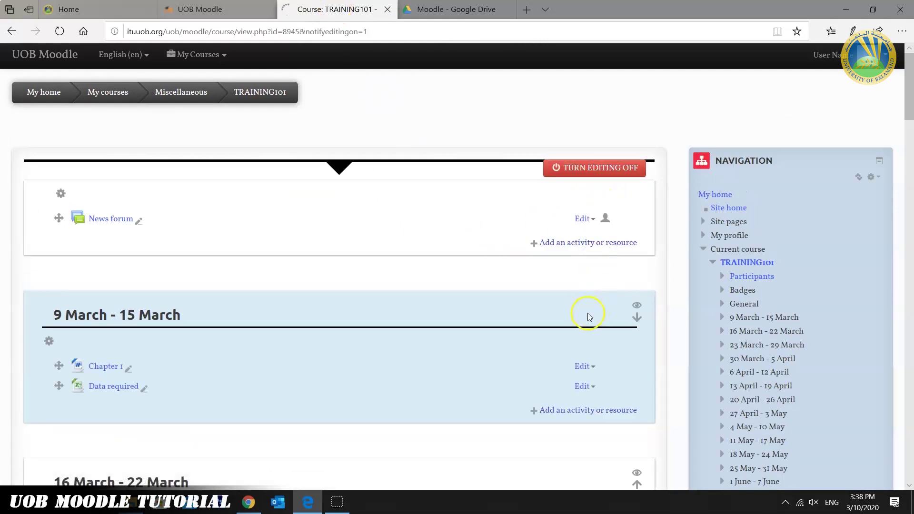
{"action": "scroll", "coordinate": [589, 316], "scroll_direction": "down", "scroll_amount": 5}
{"action": "scroll", "coordinate": [585, 314], "scroll_direction": "down", "scroll_amount": 5}
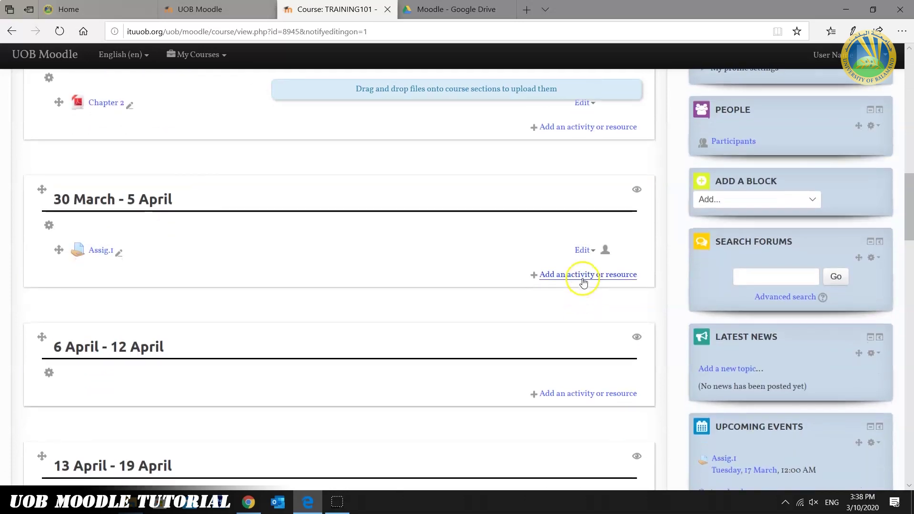
Step: Choose a URL resource to add to the 30 March - 5 April week
{"action": "left_click", "coordinate": [584, 276]}
{"action": "scroll", "coordinate": [371, 329], "scroll_direction": "down", "scroll_amount": 3}
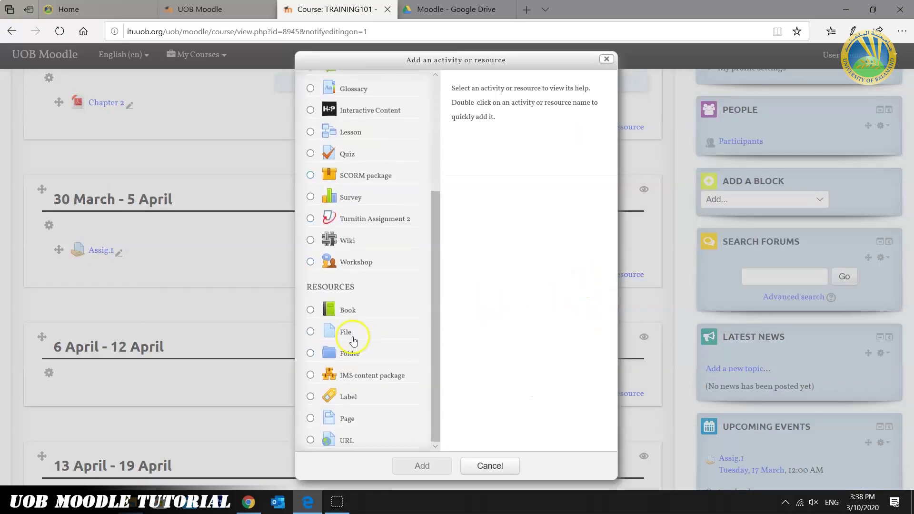
{"action": "left_click", "coordinate": [311, 440]}
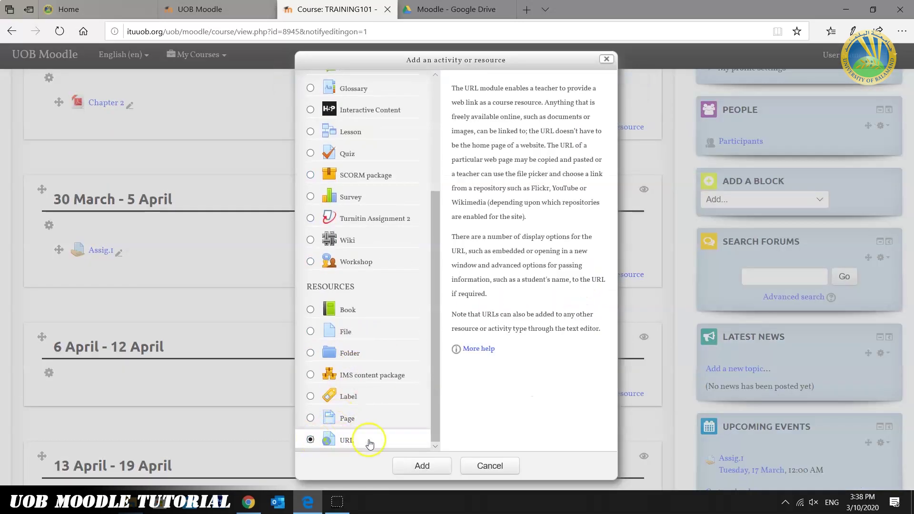
{"action": "left_click", "coordinate": [422, 466]}
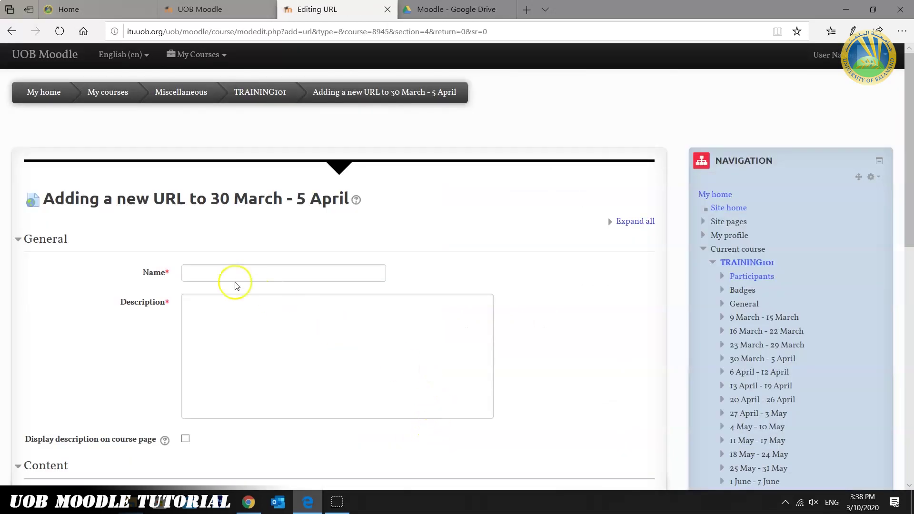
Step: Name the URL 'Video 1', add a description, paste the Drive link as its address, and save
{"action": "left_click", "coordinate": [223, 273]}
{"action": "type", "text": "Video 1"}
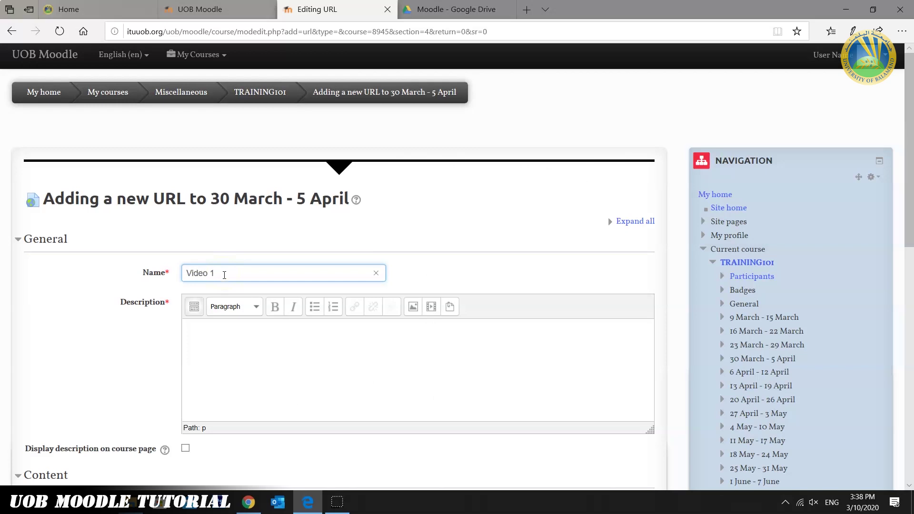
{"action": "left_click", "coordinate": [217, 335]}
{"action": "type", "text": "Watch this please"}
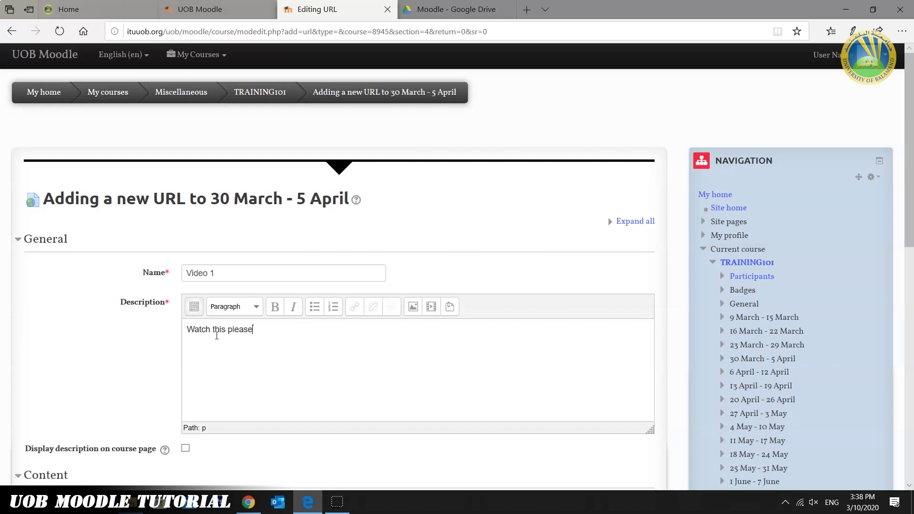
{"action": "scroll", "coordinate": [216, 334], "scroll_direction": "down", "scroll_amount": 3}
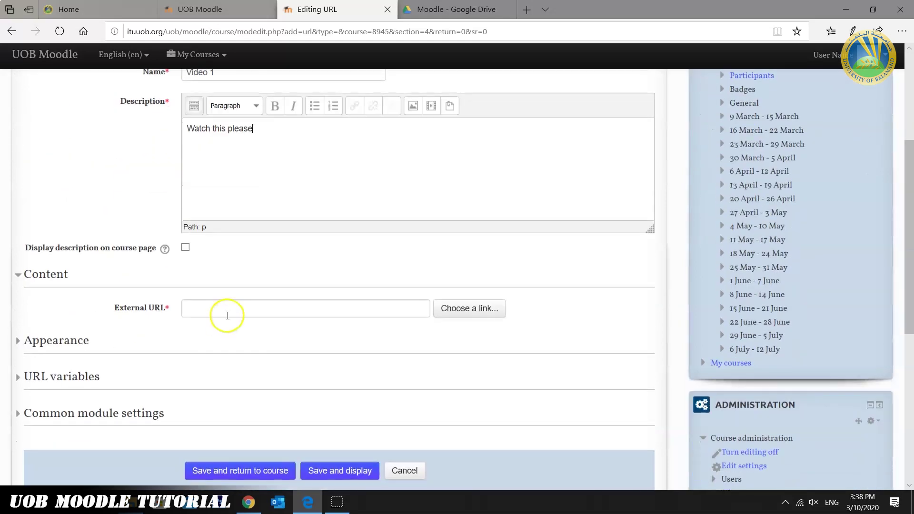
{"action": "left_click", "coordinate": [225, 307]}
{"action": "right_click", "coordinate": [225, 307]}
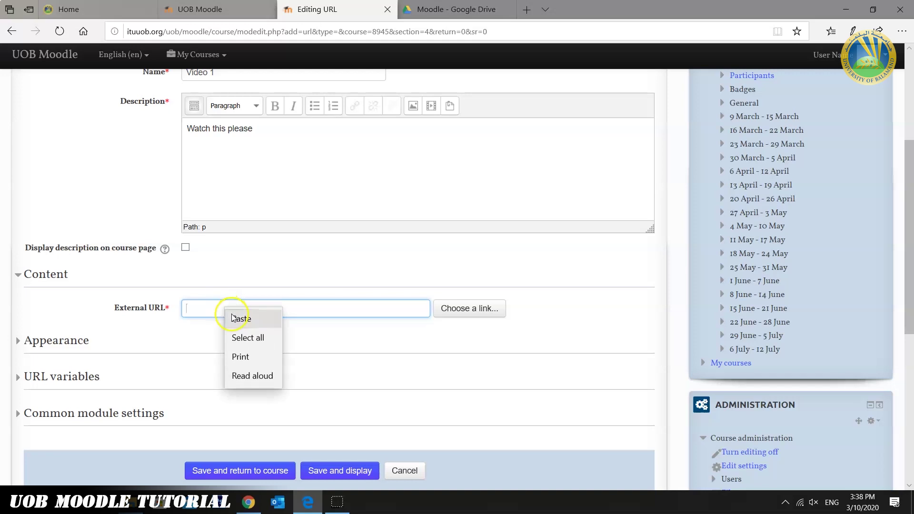
{"action": "left_click", "coordinate": [255, 324]}
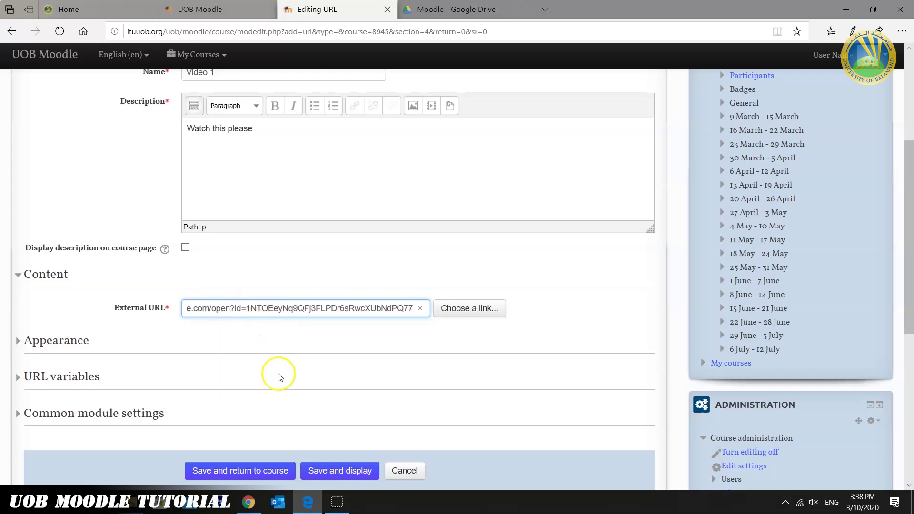
{"action": "scroll", "coordinate": [286, 414], "scroll_direction": "down", "scroll_amount": 1}
{"action": "left_click", "coordinate": [255, 404]}
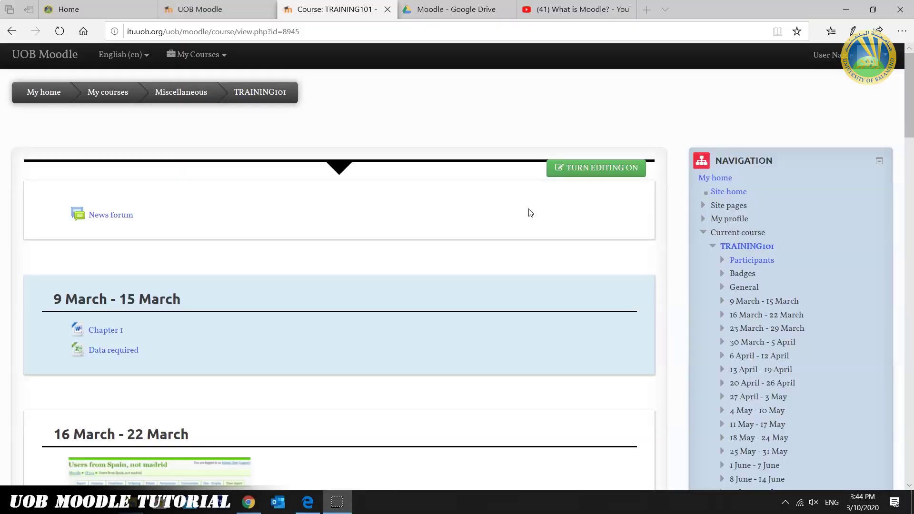
Step: Save 'Please read Chapter 1' as the 9 March - 15 March week summary, then stop editing
{"action": "left_click", "coordinate": [587, 169]}
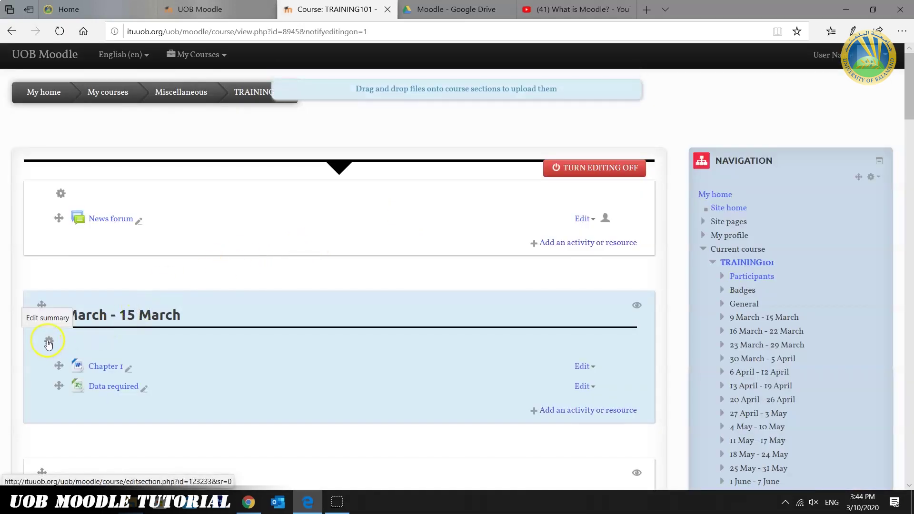
{"action": "left_click", "coordinate": [48, 344]}
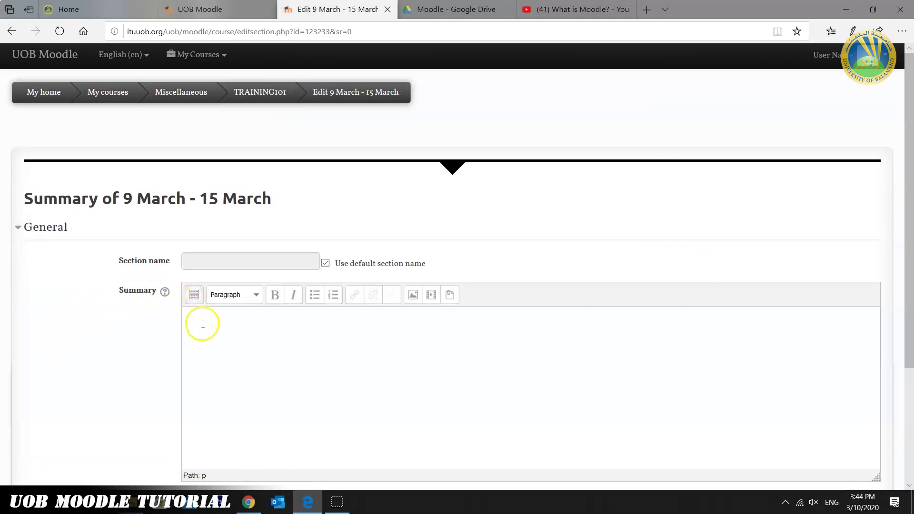
{"action": "left_click", "coordinate": [202, 324]}
{"action": "scroll", "coordinate": [206, 329], "scroll_direction": "down", "scroll_amount": 3}
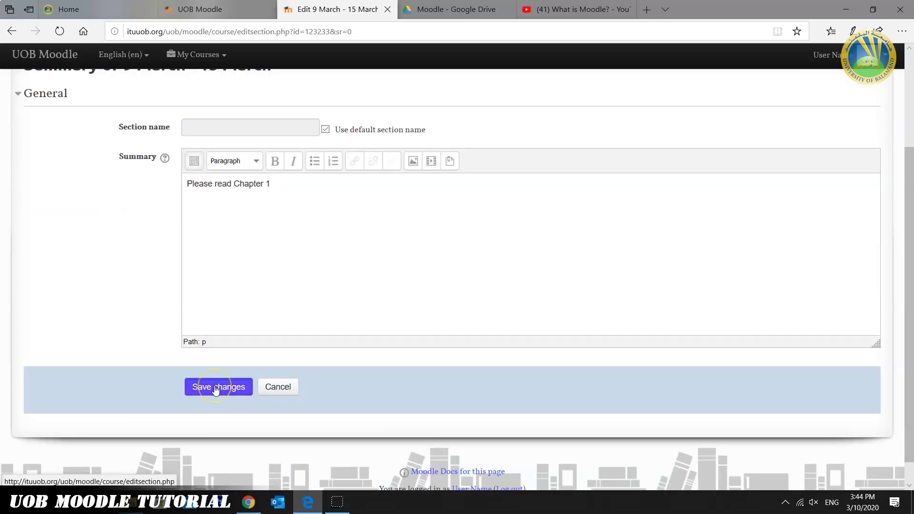
{"action": "left_click", "coordinate": [216, 388]}
{"action": "scroll", "coordinate": [136, 298], "scroll_direction": "up", "scroll_amount": 1}
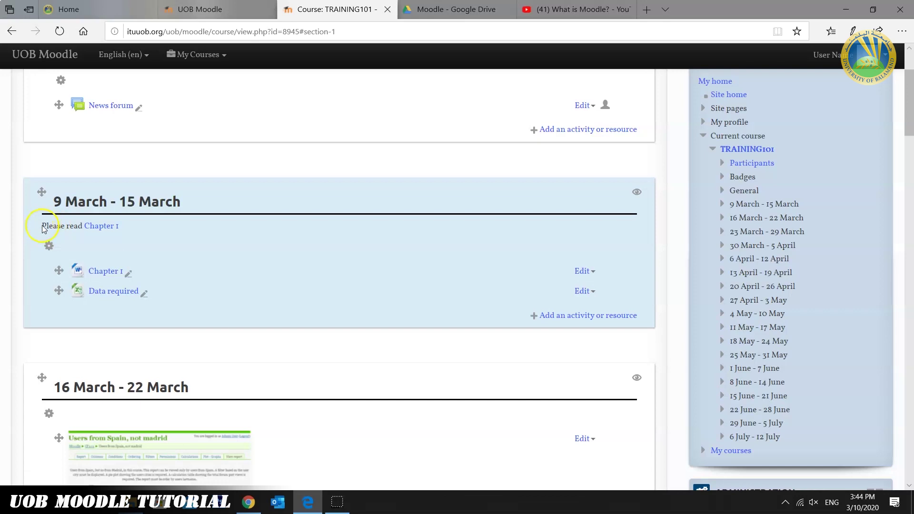
{"action": "scroll", "coordinate": [438, 168], "scroll_direction": "up", "scroll_amount": 2}
{"action": "left_click", "coordinate": [595, 121]}
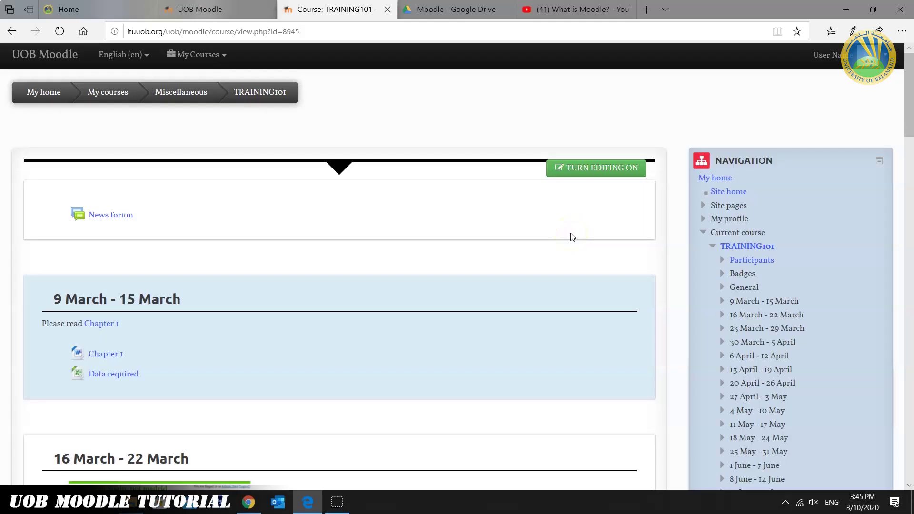
Step: With editing on, choose a Label resource to add to the 6 April - 12 April week
{"action": "left_click", "coordinate": [596, 167]}
{"action": "scroll", "coordinate": [592, 173], "scroll_direction": "down", "scroll_amount": 1}
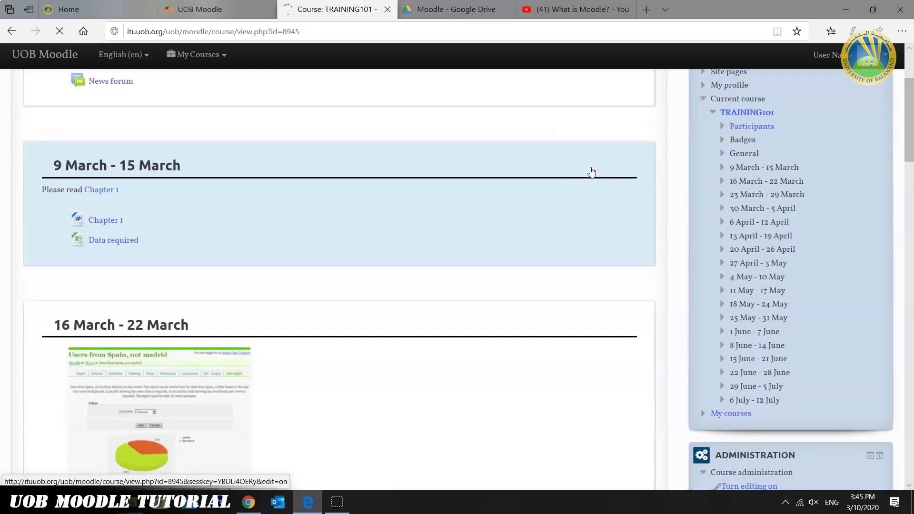
{"action": "scroll", "coordinate": [593, 173], "scroll_direction": "down", "scroll_amount": 3}
{"action": "scroll", "coordinate": [592, 172], "scroll_direction": "down", "scroll_amount": 3}
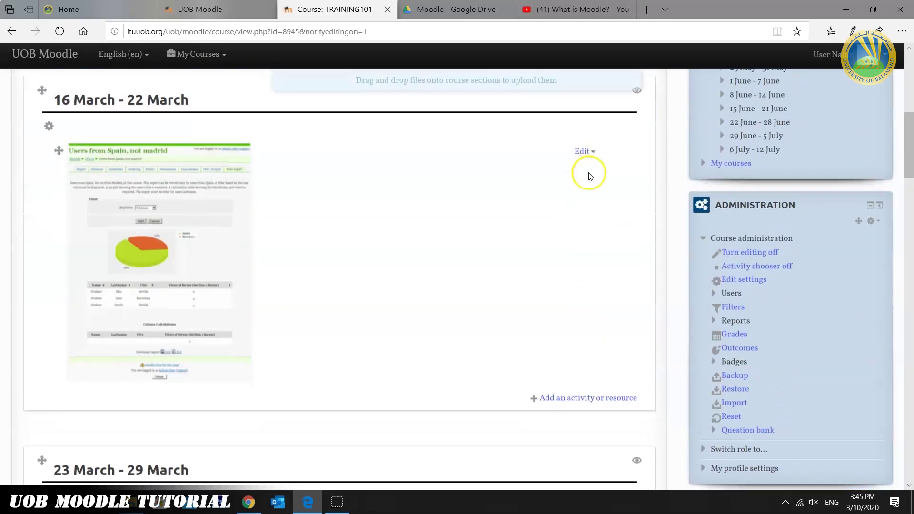
{"action": "scroll", "coordinate": [592, 172], "scroll_direction": "down", "scroll_amount": 3}
{"action": "scroll", "coordinate": [588, 177], "scroll_direction": "down", "scroll_amount": 2}
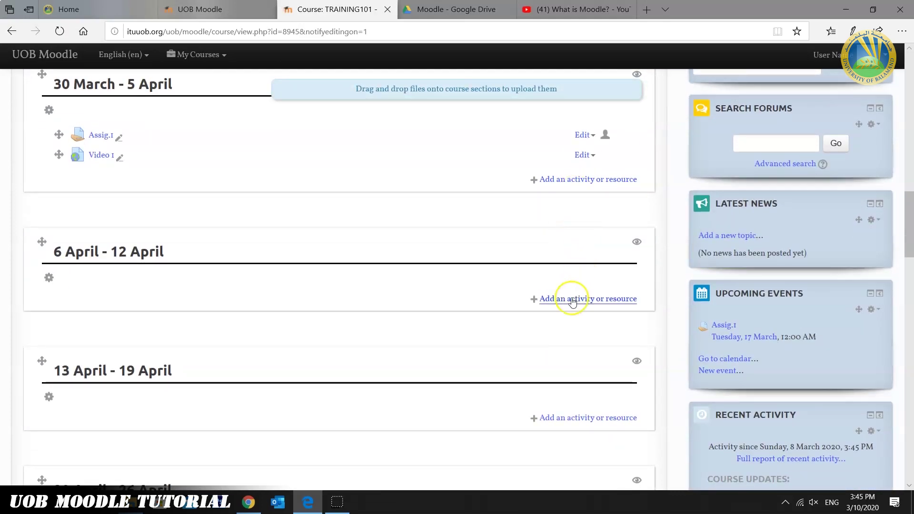
{"action": "left_click", "coordinate": [572, 302]}
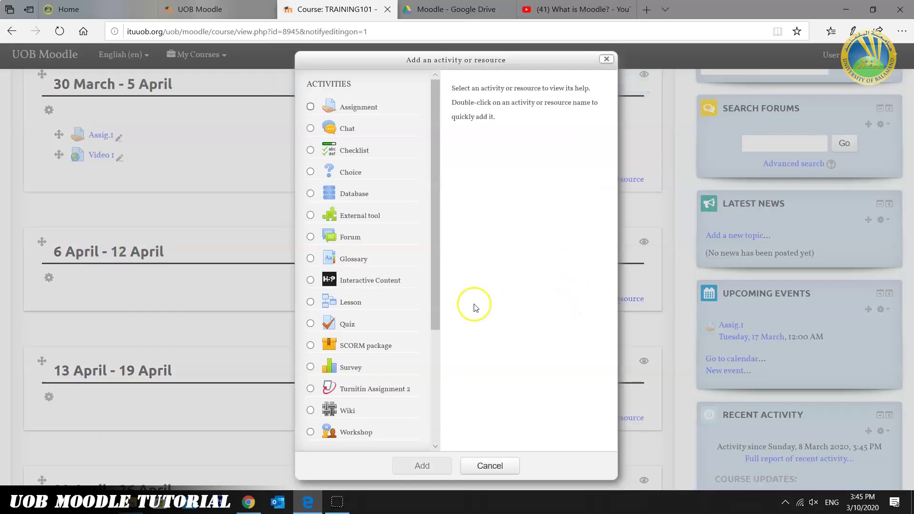
{"action": "scroll", "coordinate": [354, 331], "scroll_direction": "down", "scroll_amount": 3}
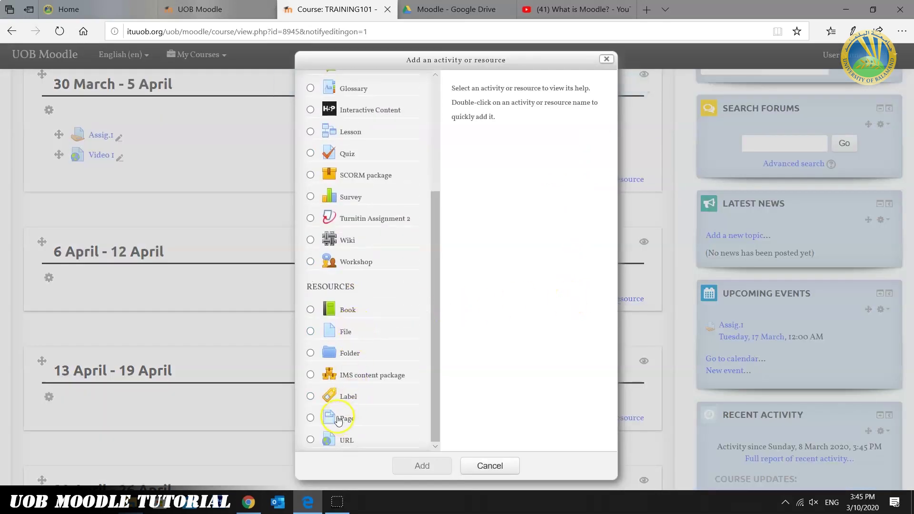
{"action": "left_click", "coordinate": [339, 397]}
{"action": "left_click", "coordinate": [421, 466]}
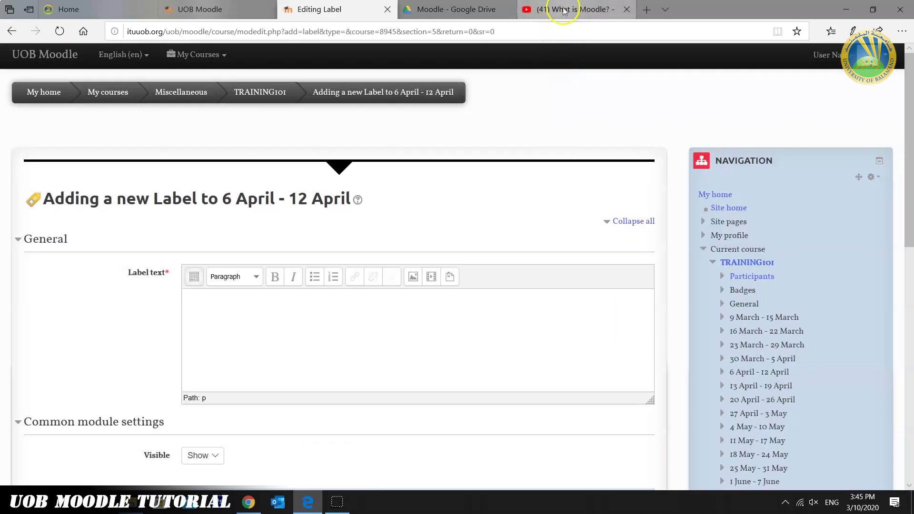
Step: Copy the YouTube embed iframe for 'What is Moodle?' and return to the Editing Label tab
{"action": "left_click", "coordinate": [564, 9]}
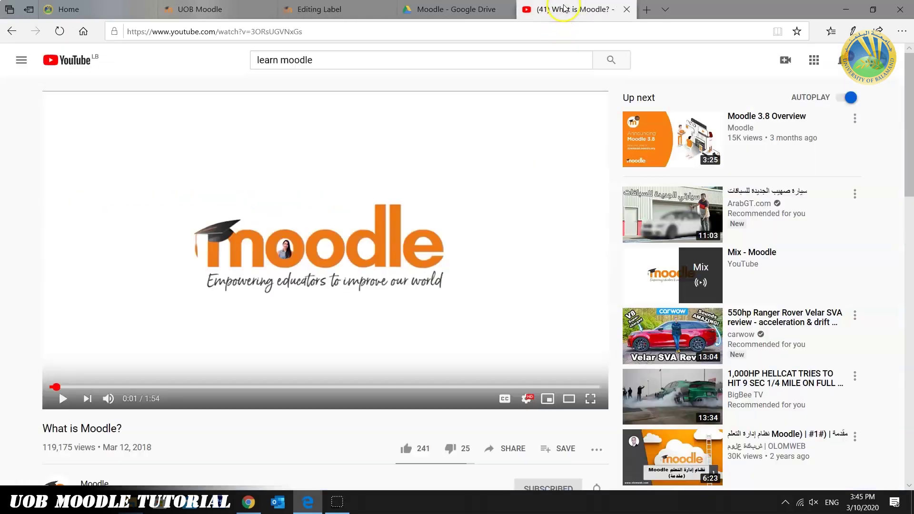
{"action": "left_click", "coordinate": [504, 449]}
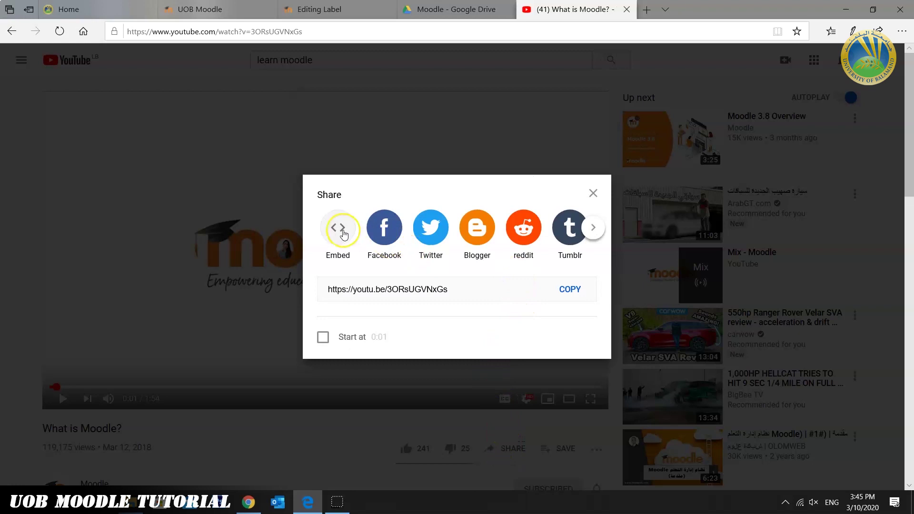
{"action": "left_click", "coordinate": [338, 228]}
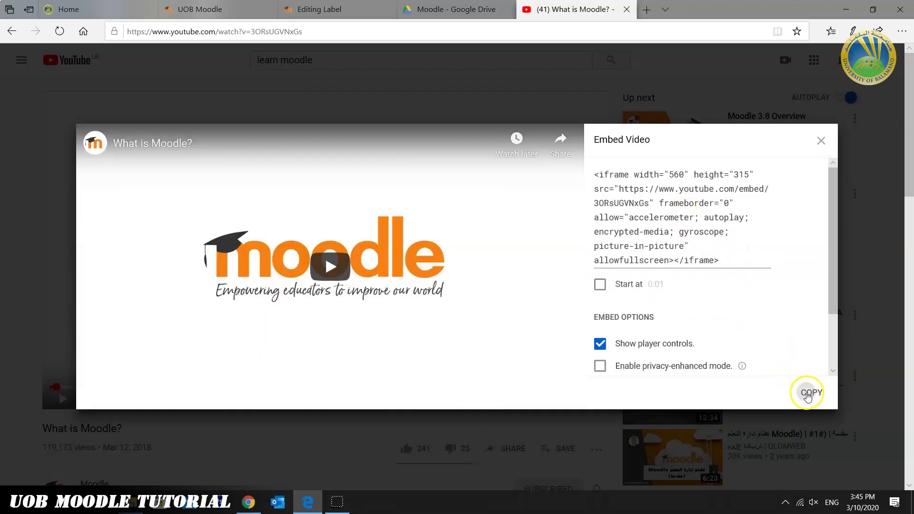
{"action": "left_click", "coordinate": [812, 392]}
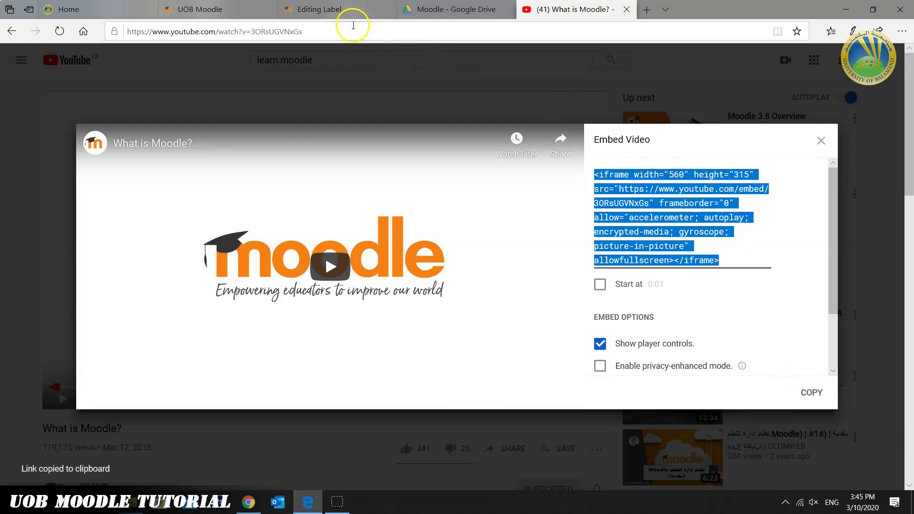
{"action": "left_click", "coordinate": [319, 10]}
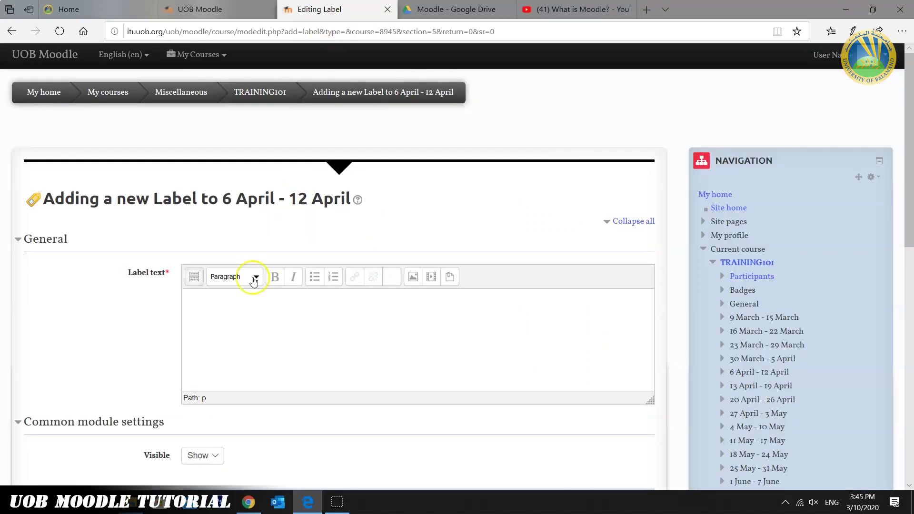
Step: Paste the 'What is Moodle?' iframe into the label's HTML source and apply it
{"action": "left_click", "coordinate": [193, 278]}
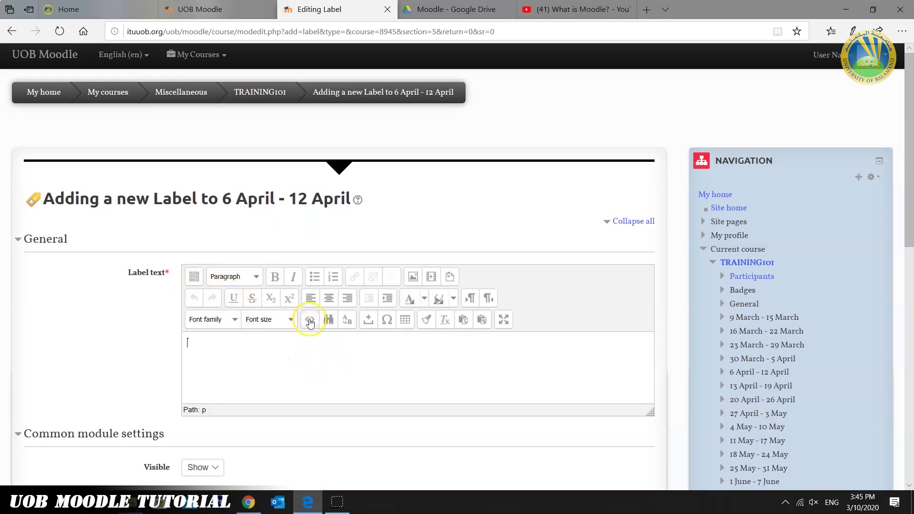
{"action": "left_click", "coordinate": [310, 320]}
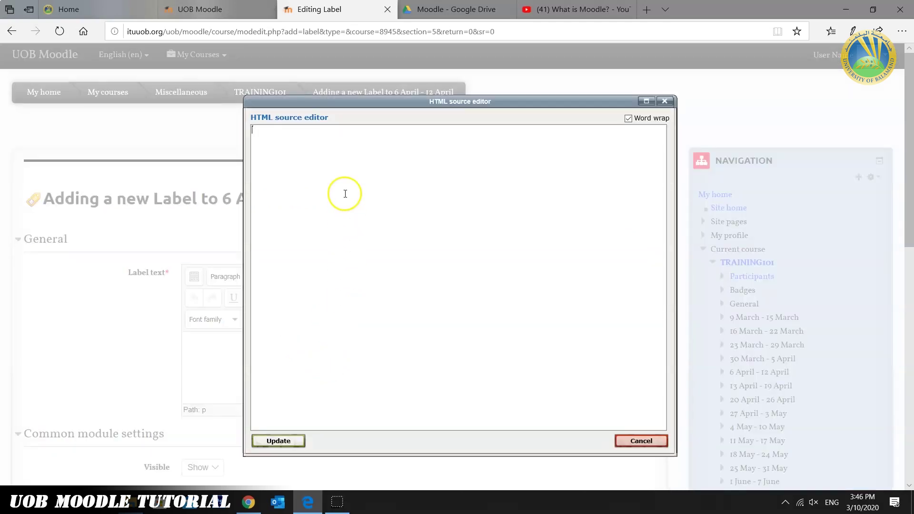
{"action": "right_click", "coordinate": [345, 193]}
{"action": "left_click", "coordinate": [361, 207]}
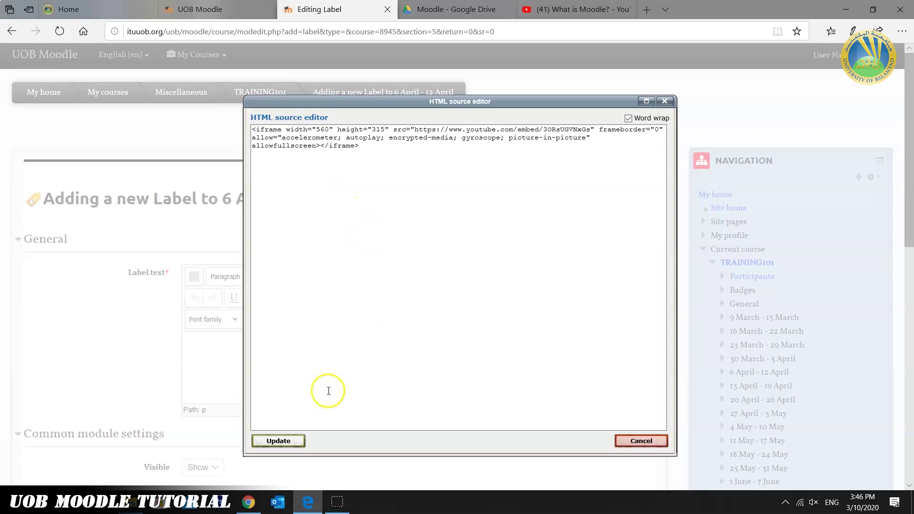
{"action": "left_click", "coordinate": [278, 441]}
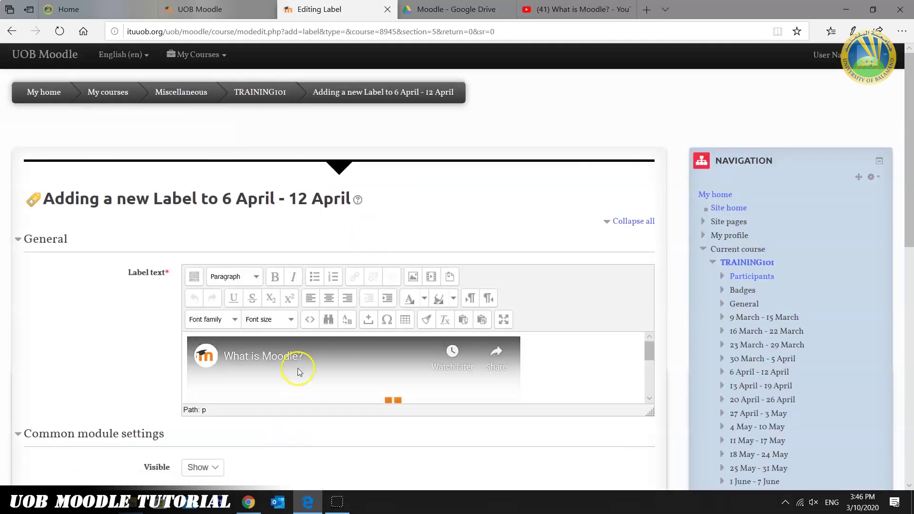
{"action": "scroll", "coordinate": [314, 350], "scroll_direction": "down", "scroll_amount": 3}
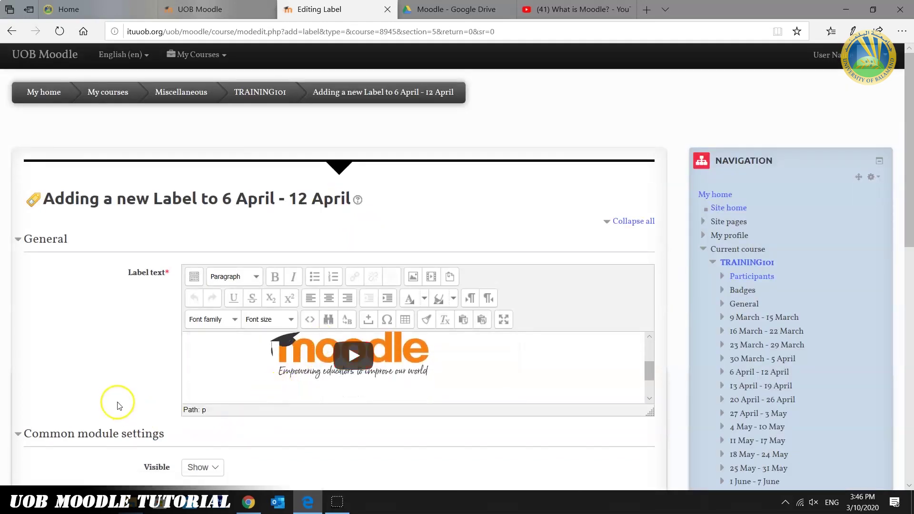
{"action": "scroll", "coordinate": [119, 405], "scroll_direction": "down", "scroll_amount": 4}
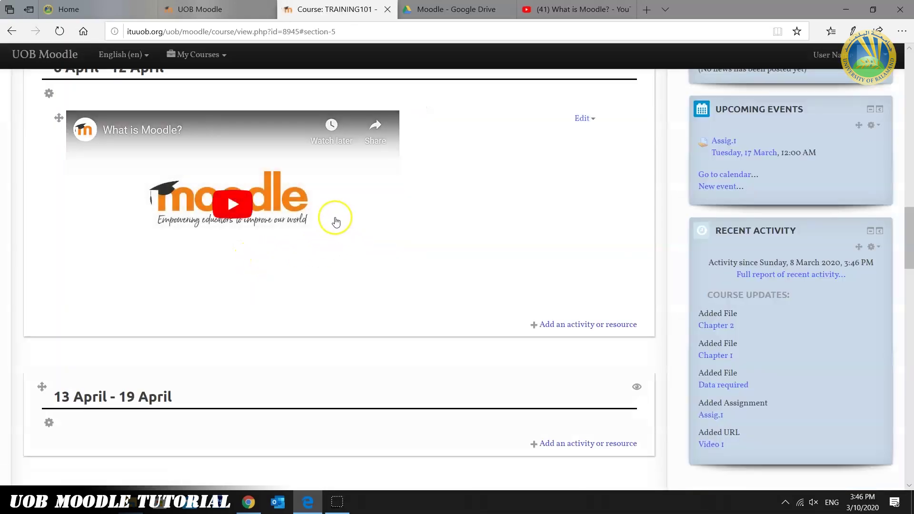
{"action": "scroll", "coordinate": [269, 215], "scroll_direction": "up", "scroll_amount": 2}
{"action": "scroll", "coordinate": [200, 215], "scroll_direction": "up", "scroll_amount": 1}
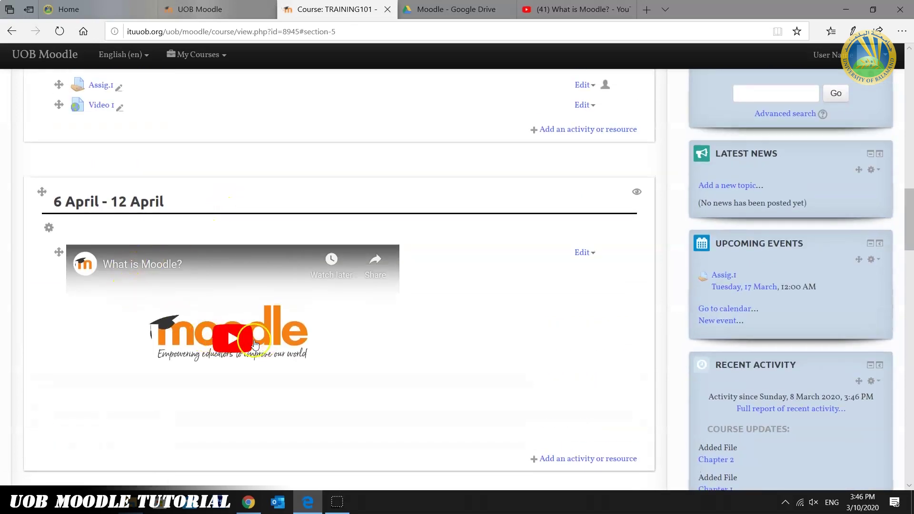